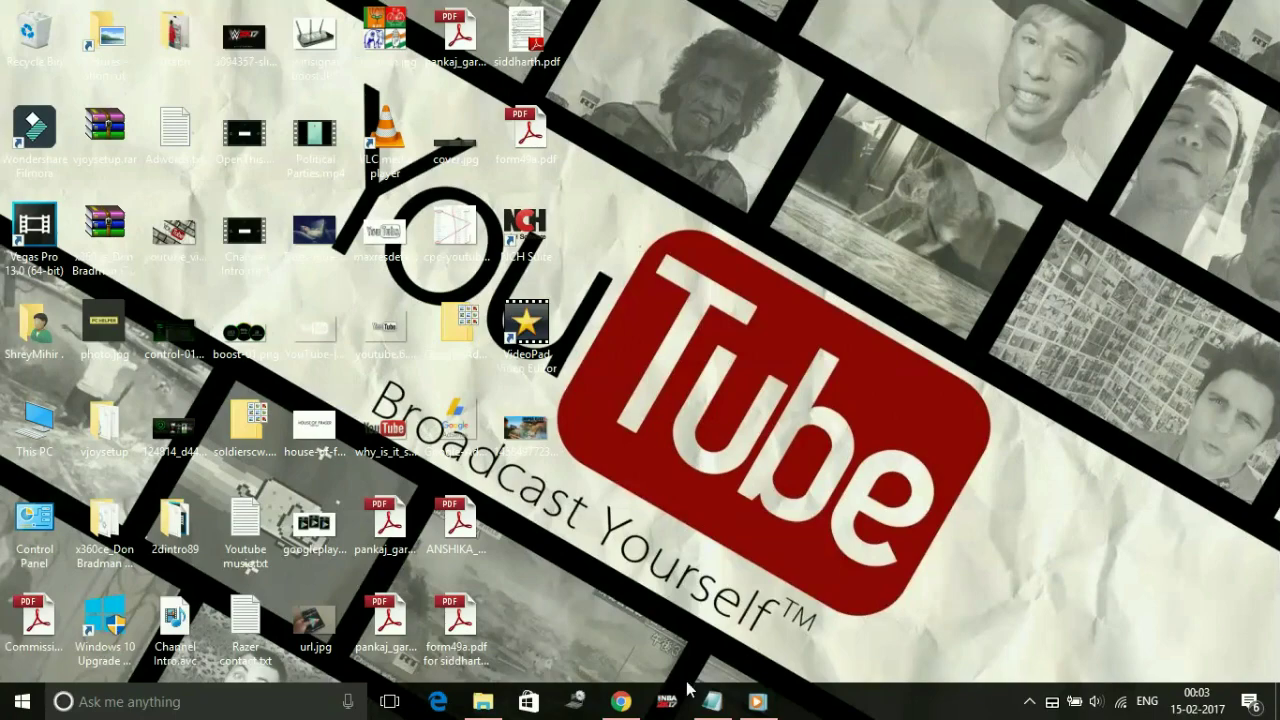
Step: Open 'game crashing issues.txt' from the desktop in Notepad
left_click(712, 701)
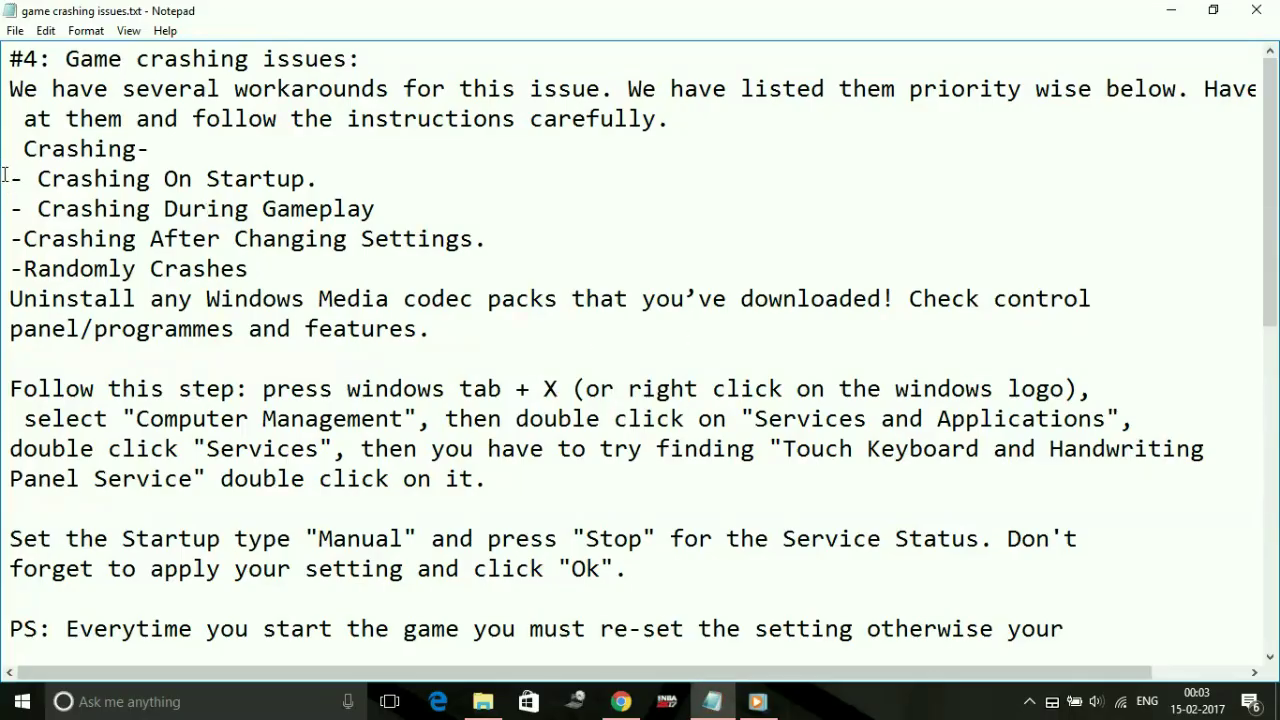
Step: Highlight the three crash symptoms, then number the codec-pack uninstall tip '1.'
left_click_drag(12, 177, 366, 174)
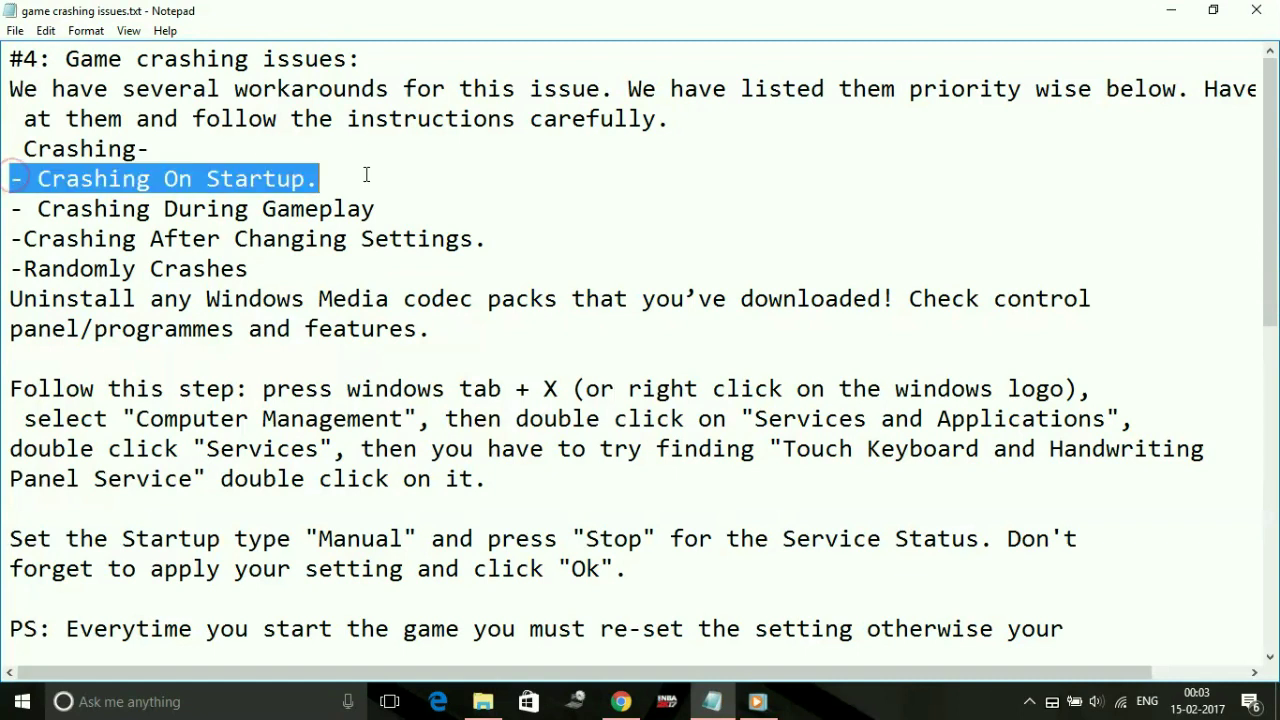
left_click_drag(8, 209, 426, 213)
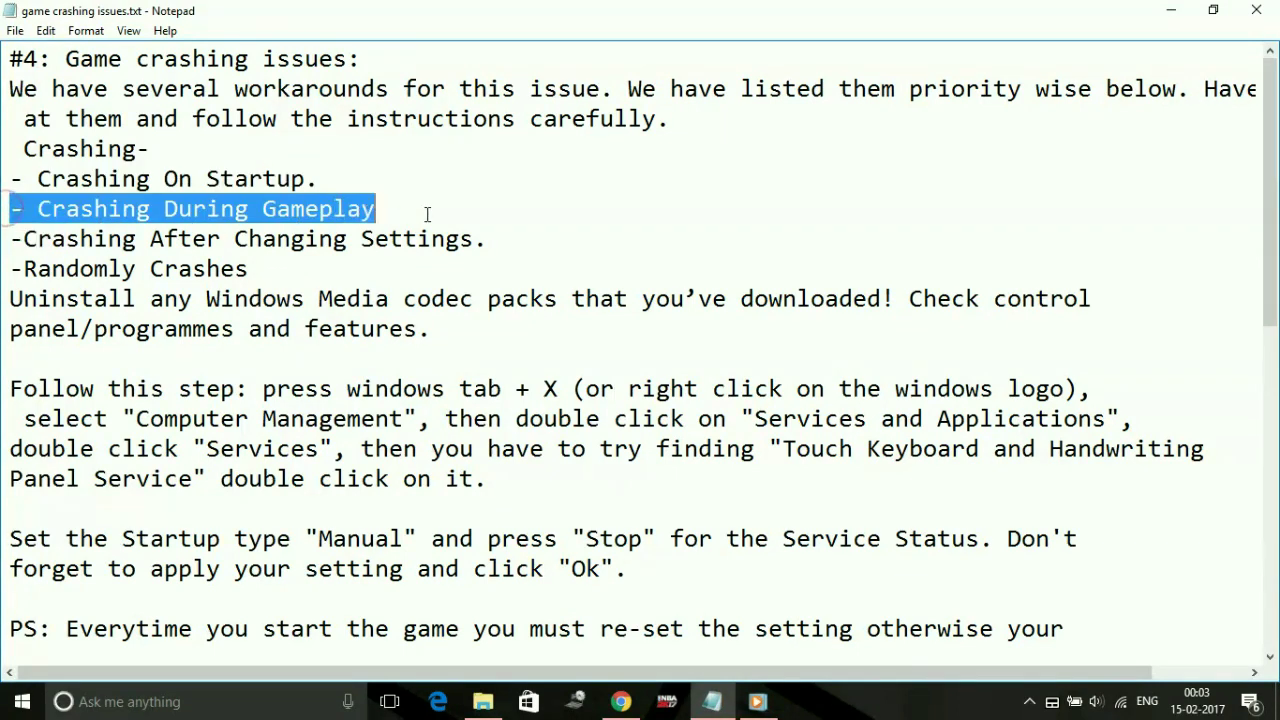
left_click_drag(12, 248, 608, 232)
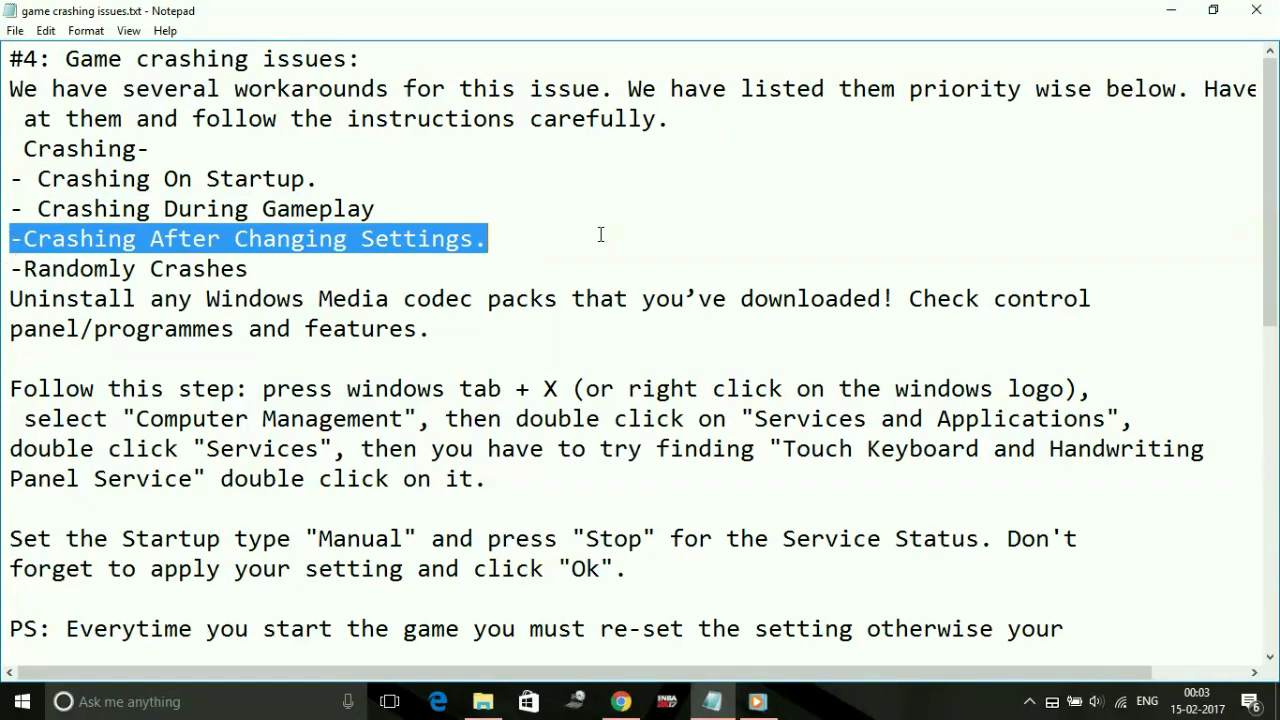
left_click(151, 351)
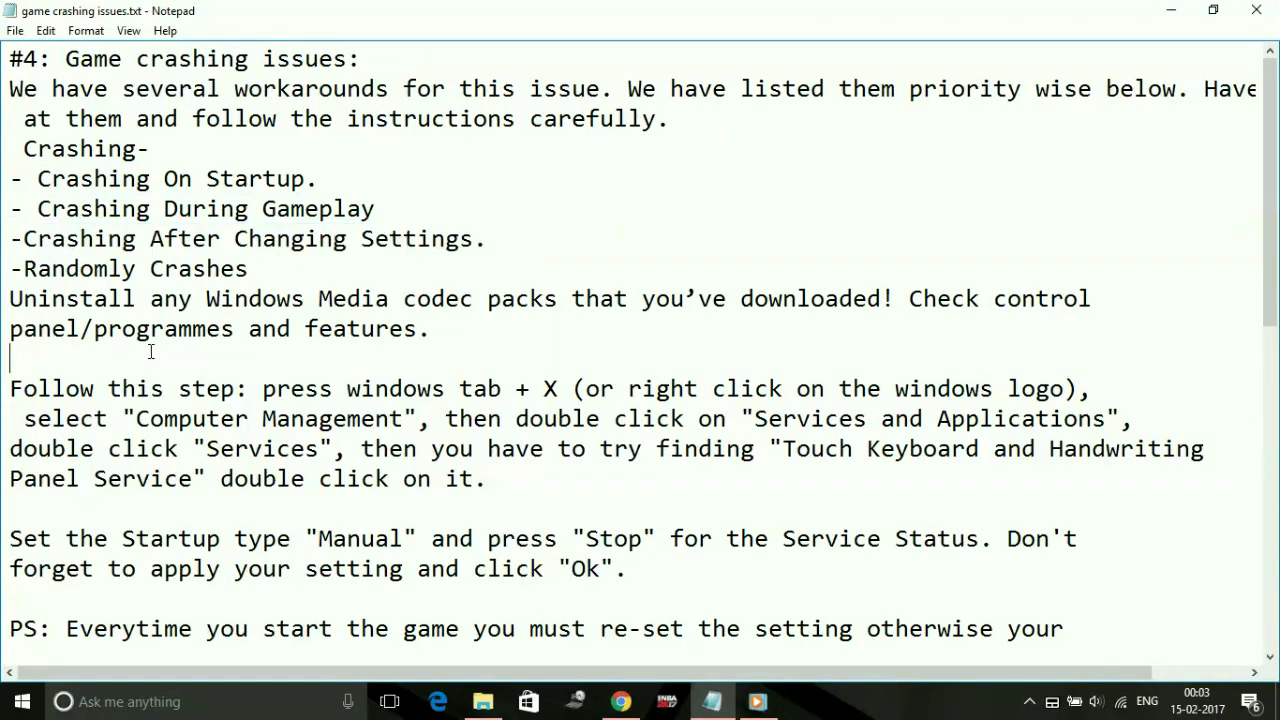
left_click(8, 298)
type("1.")
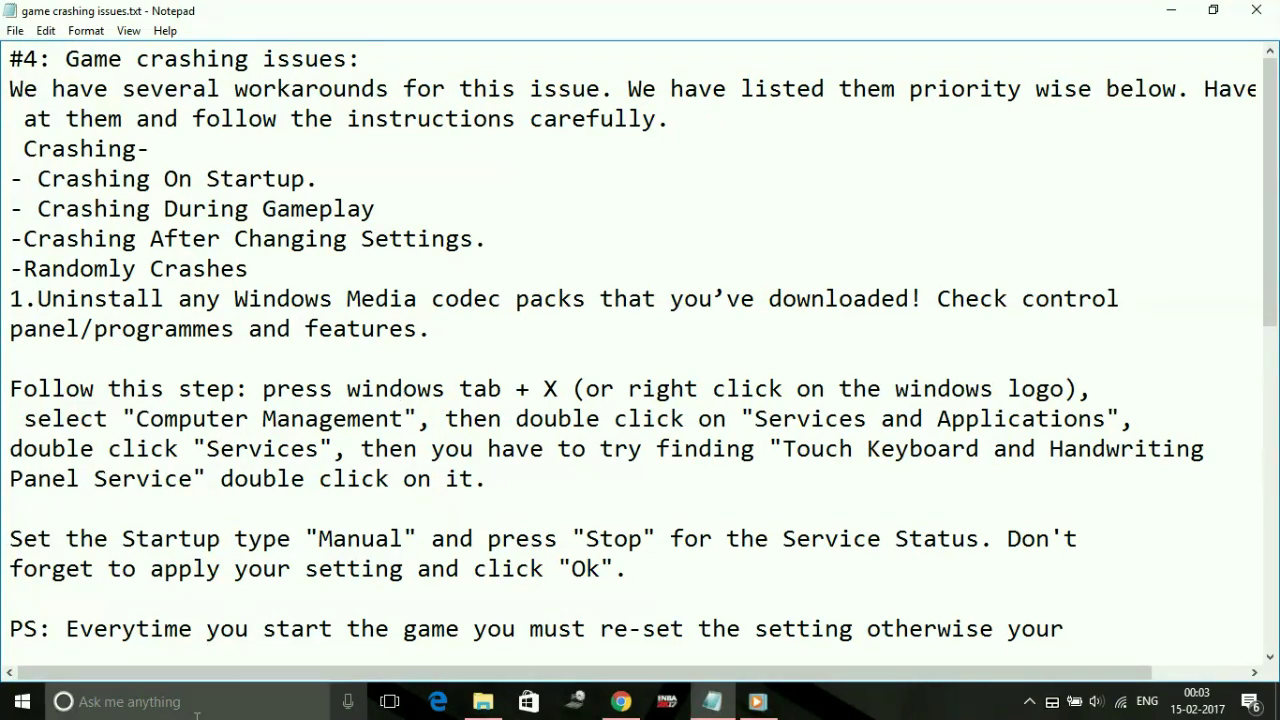
Step: Open Control Panel by searching 'cont' from the taskbar
left_click(118, 705)
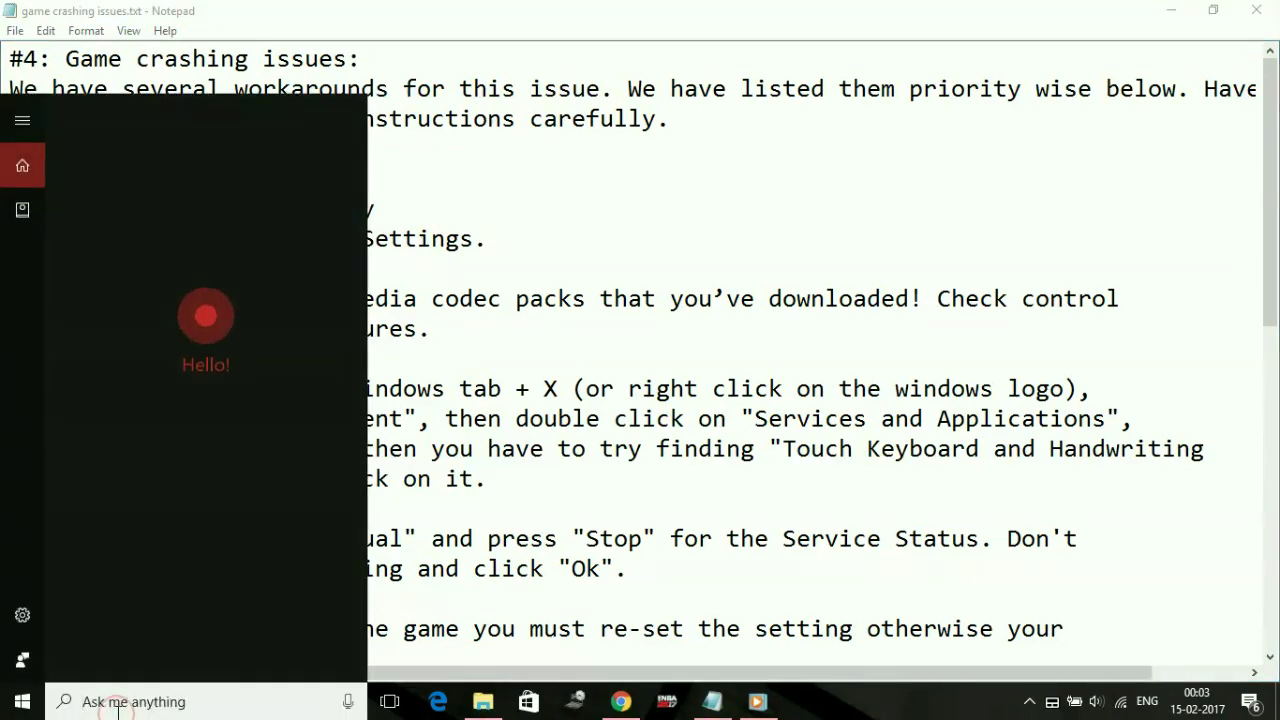
type("cont")
key("Return")
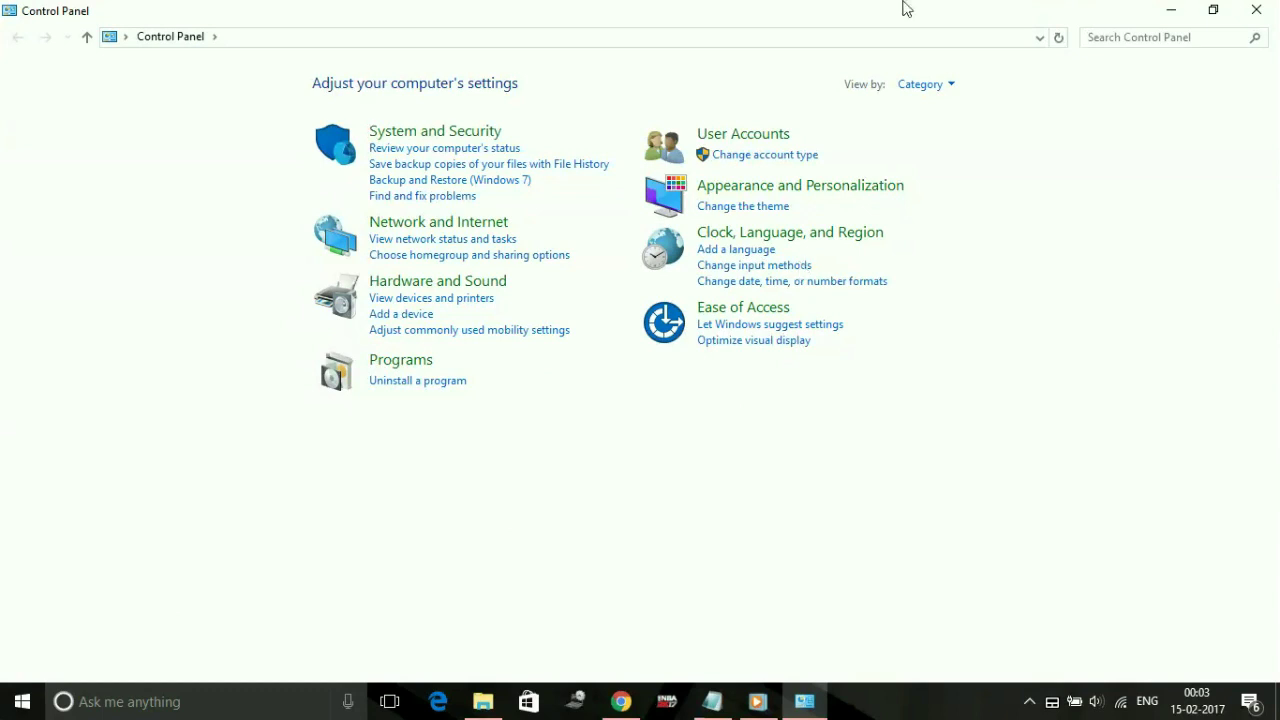
left_click(1148, 38)
Step: Go to Programs, Uninstall a program, and scroll the installed-programs list
left_click(403, 364)
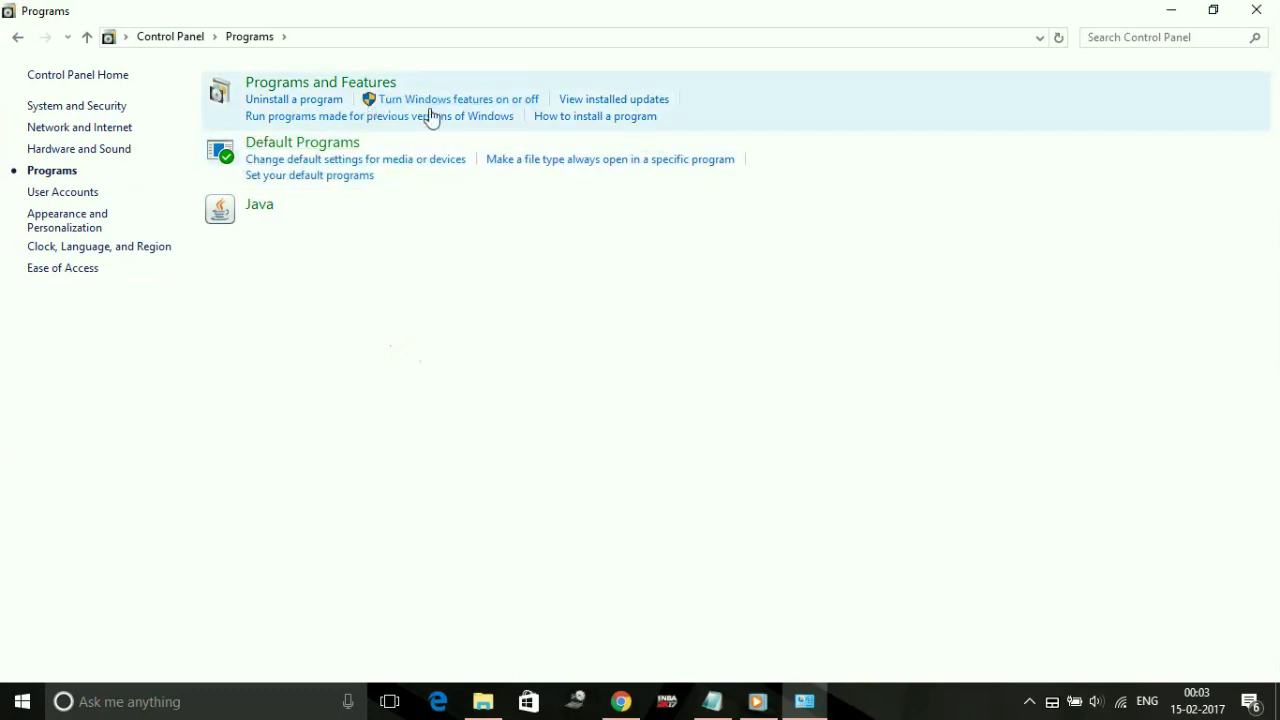
left_click(312, 100)
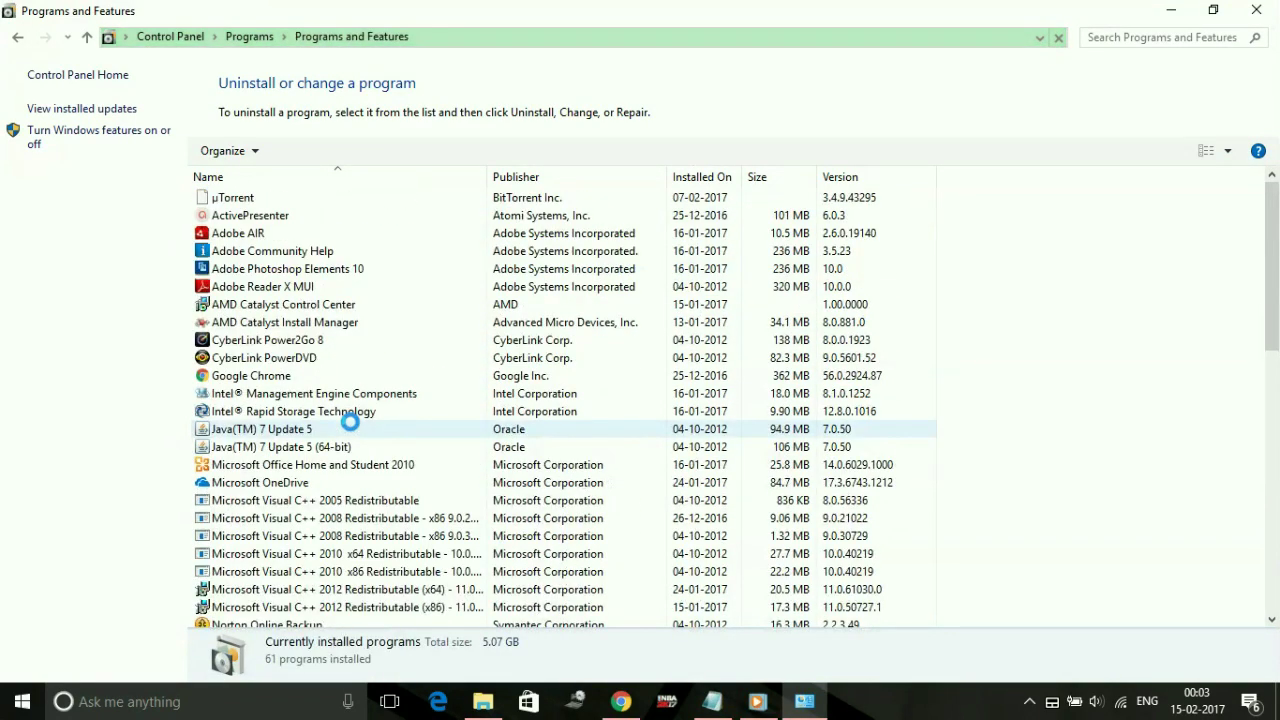
scroll(284, 488, "down", 10)
scroll(284, 488, "down", 3)
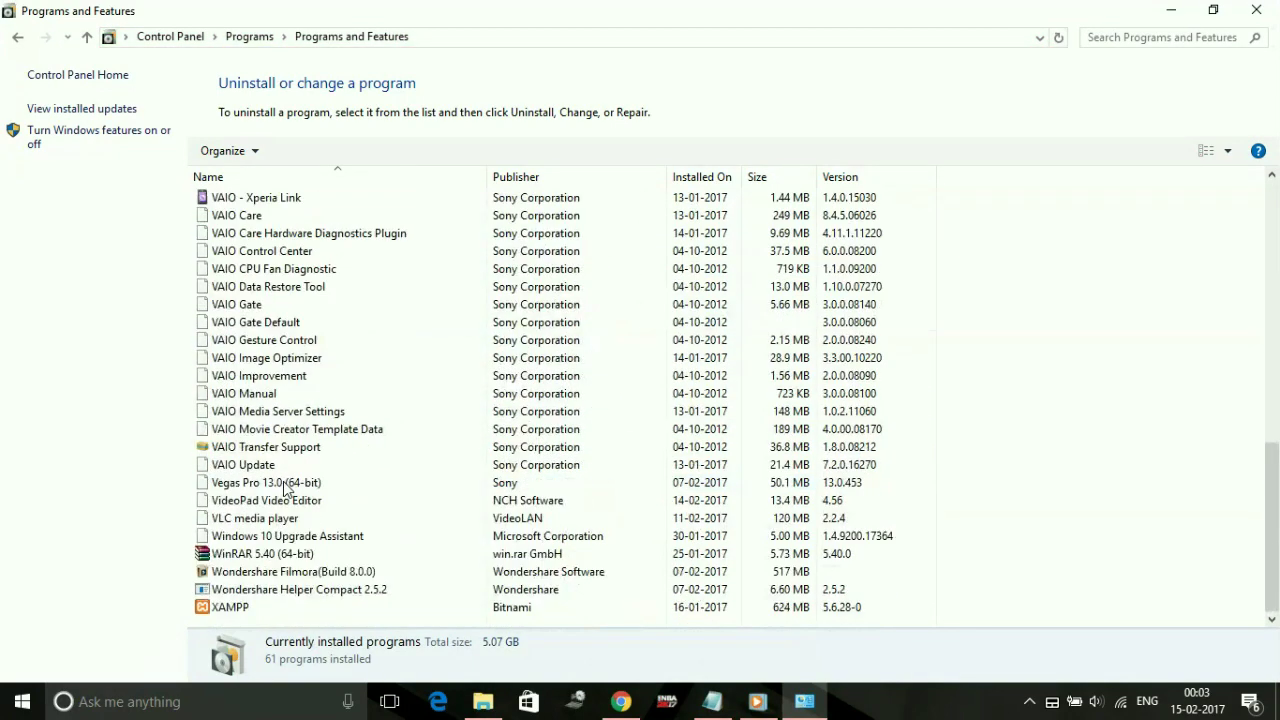
scroll(286, 489, "up", 12)
scroll(287, 490, "up", 2)
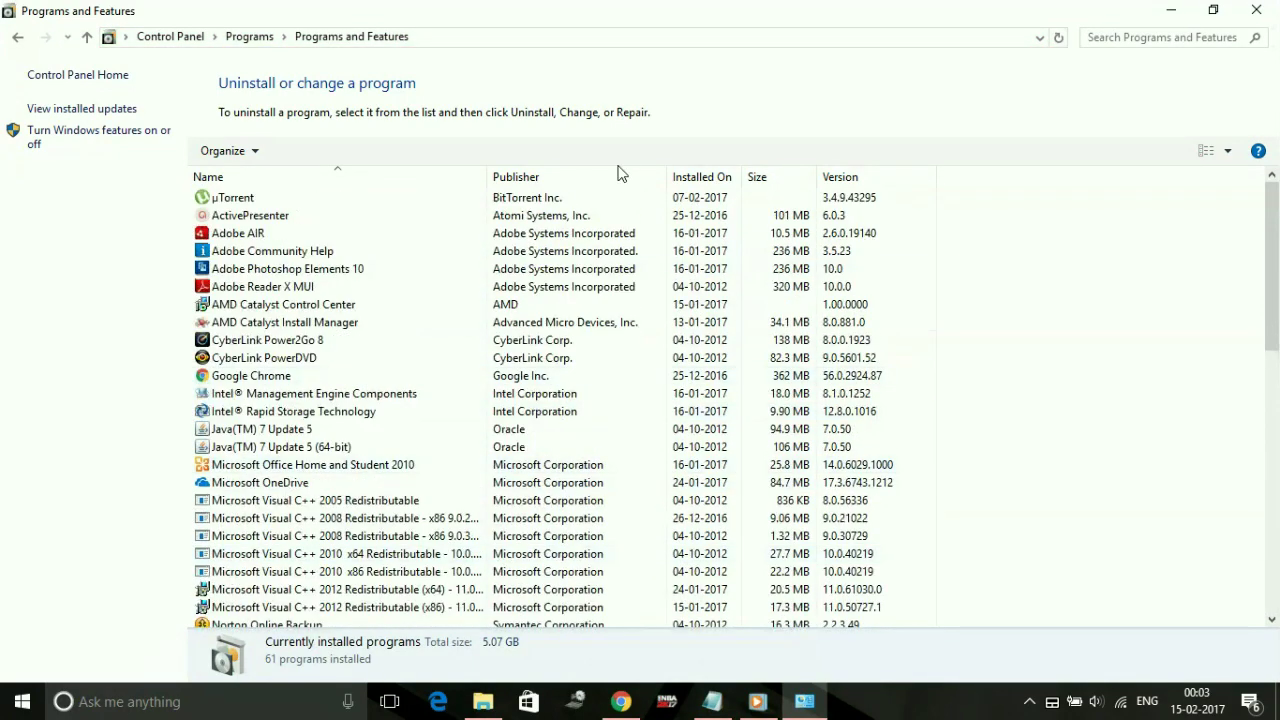
Step: Close Programs and Features, number the touch-keyboard fix '2.', and highlight the Win+X instruction
left_click(1256, 10)
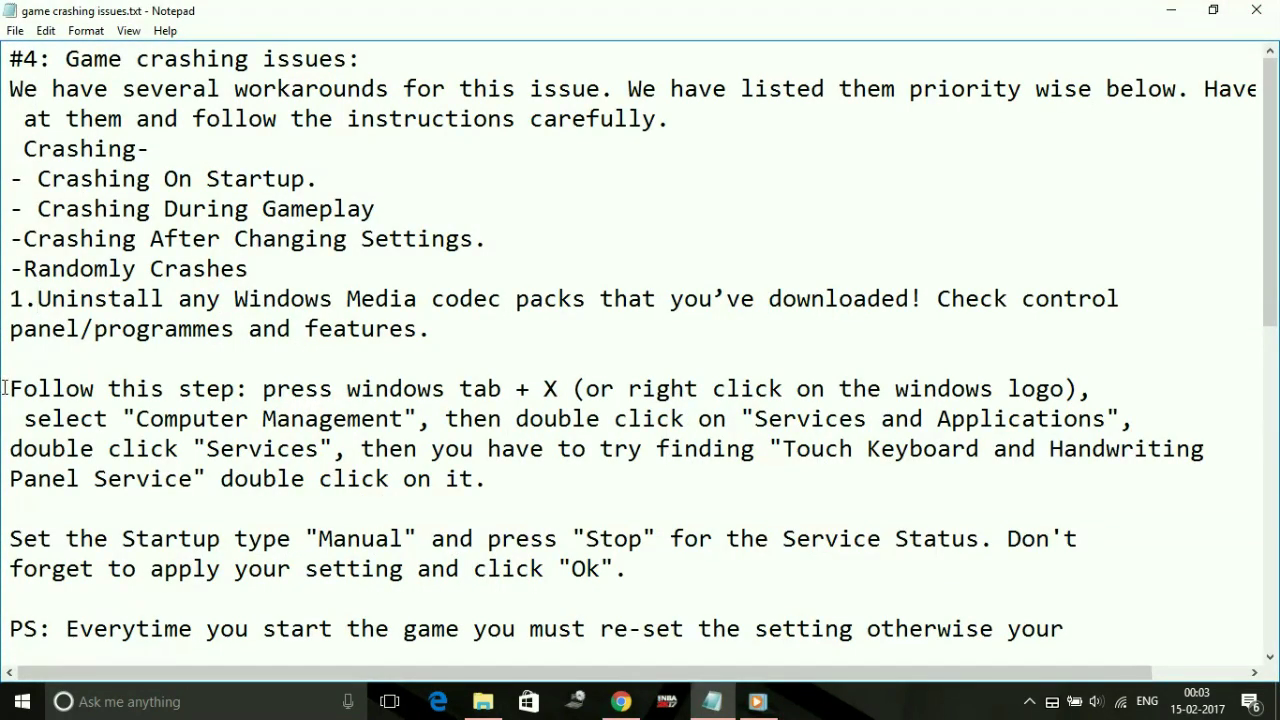
type("2.")
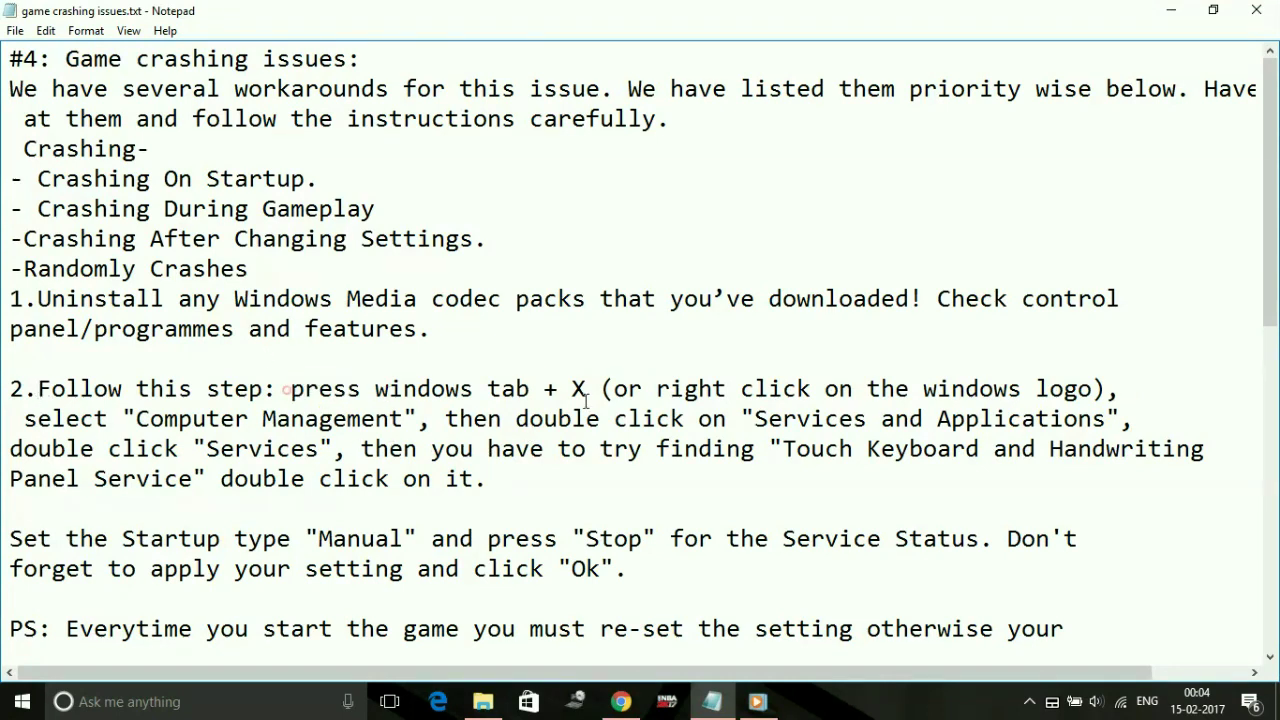
left_click_drag(288, 390, 588, 388)
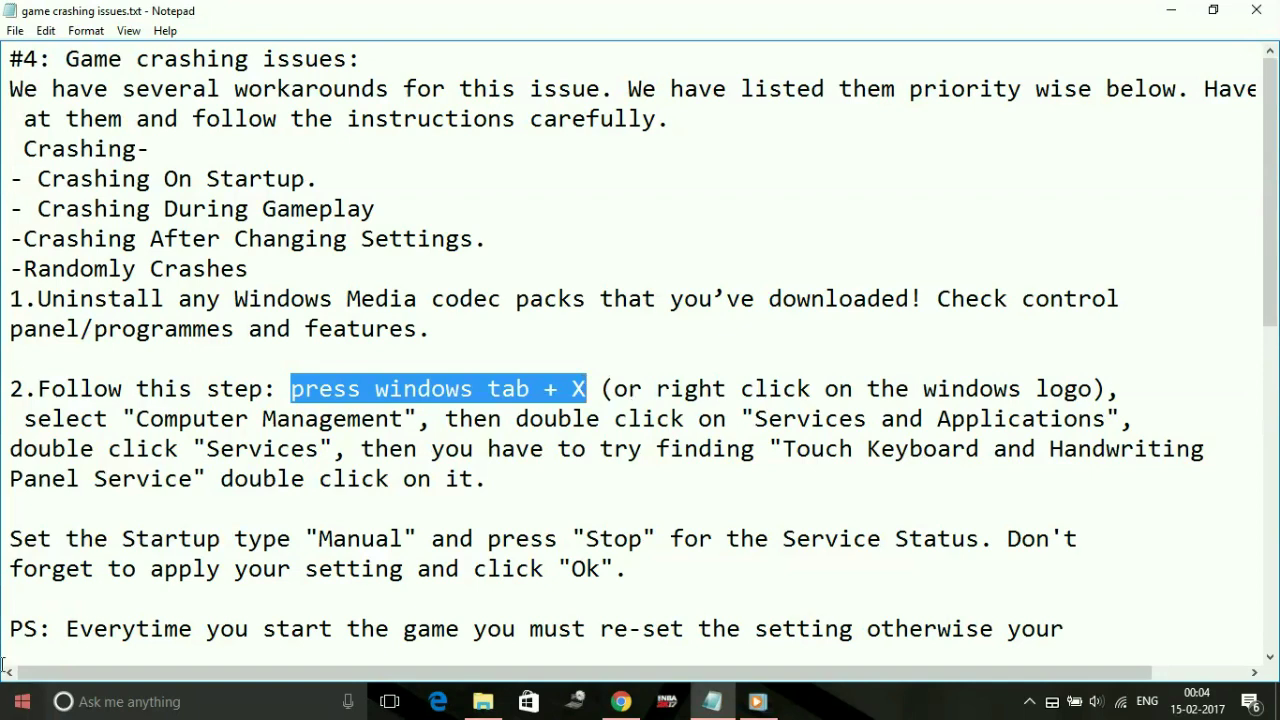
Step: Launch Computer Management from the Win+X menu, highlighting the Services and Applications instruction
right_click(12, 712)
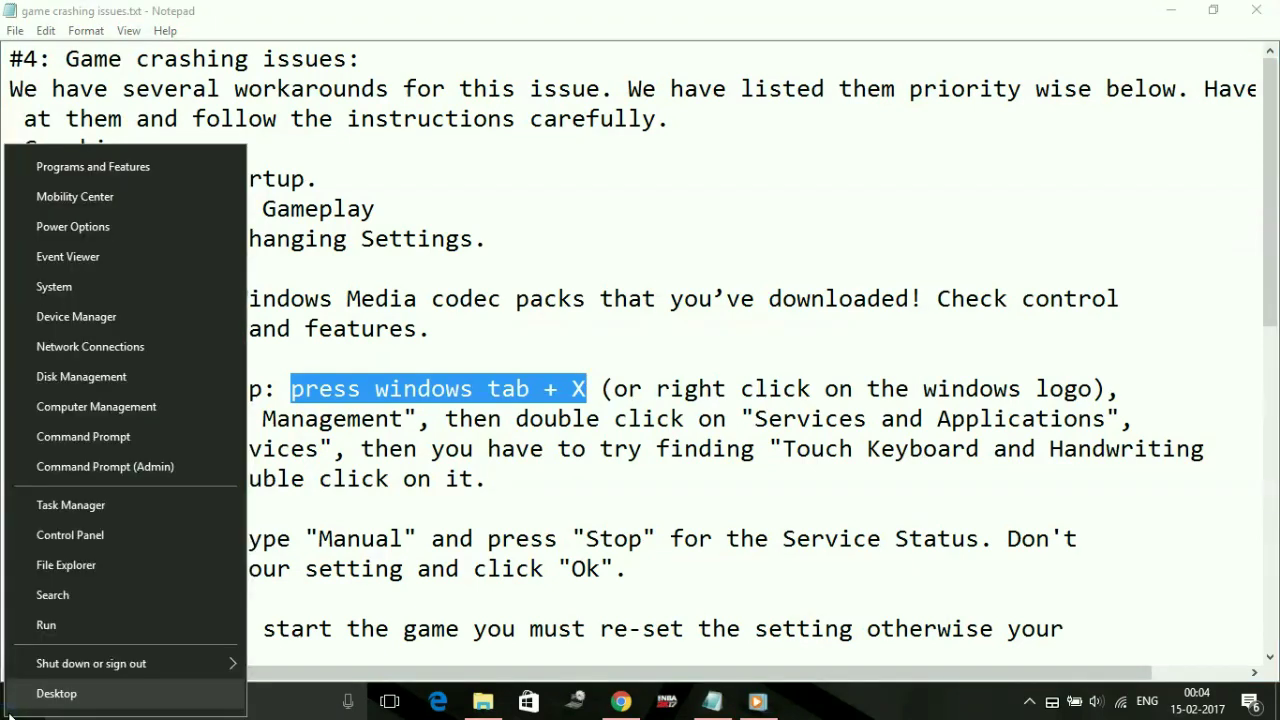
left_click(90, 403)
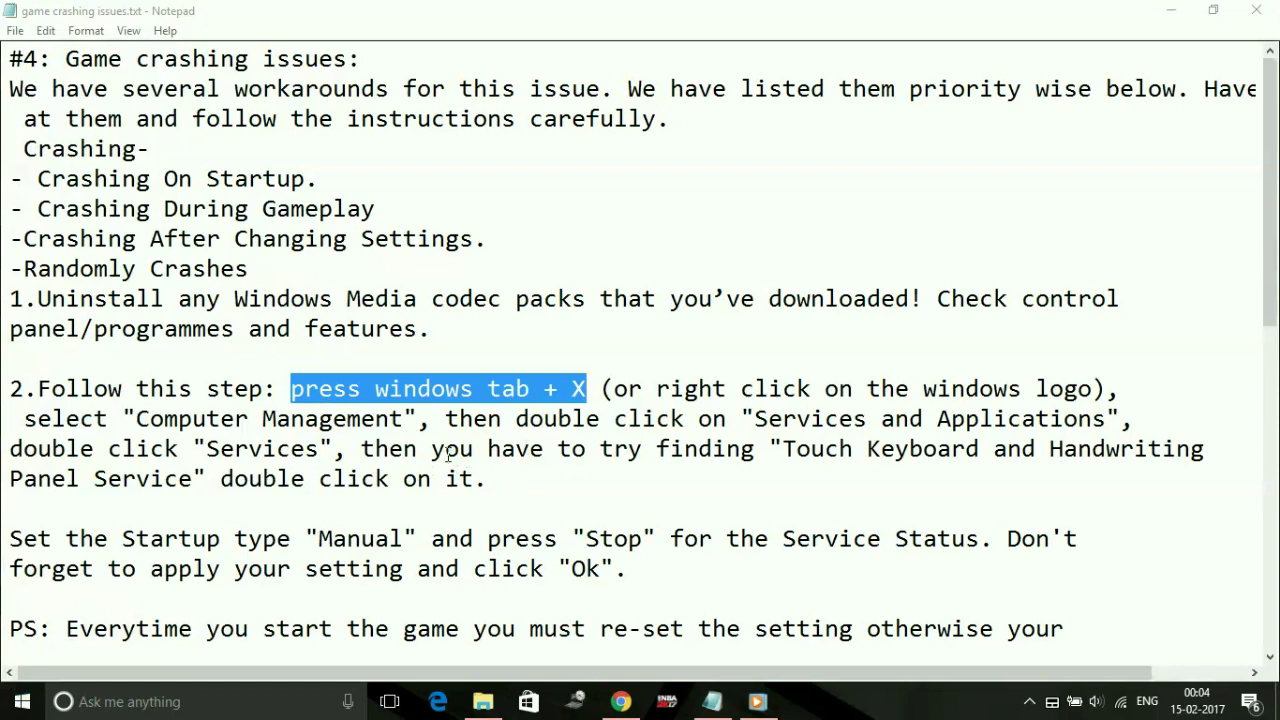
left_click(449, 455)
left_click_drag(445, 418, 1118, 422)
right_click(22, 701)
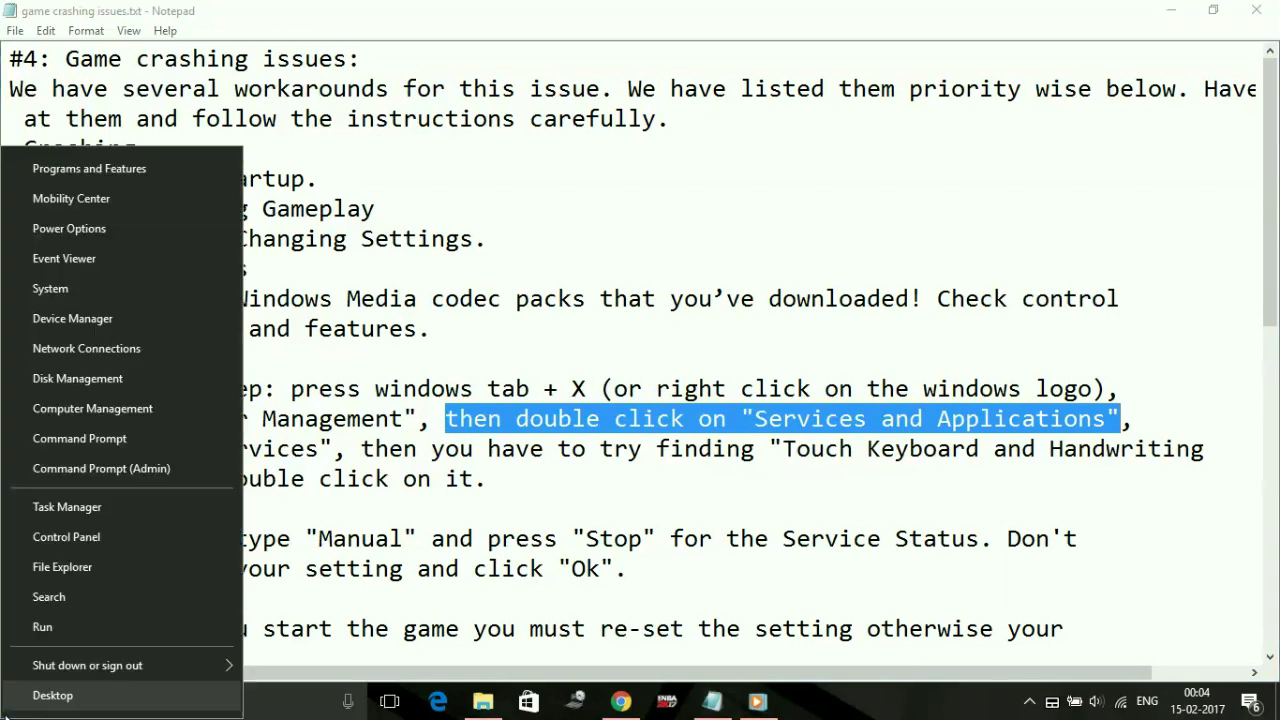
left_click(37, 408)
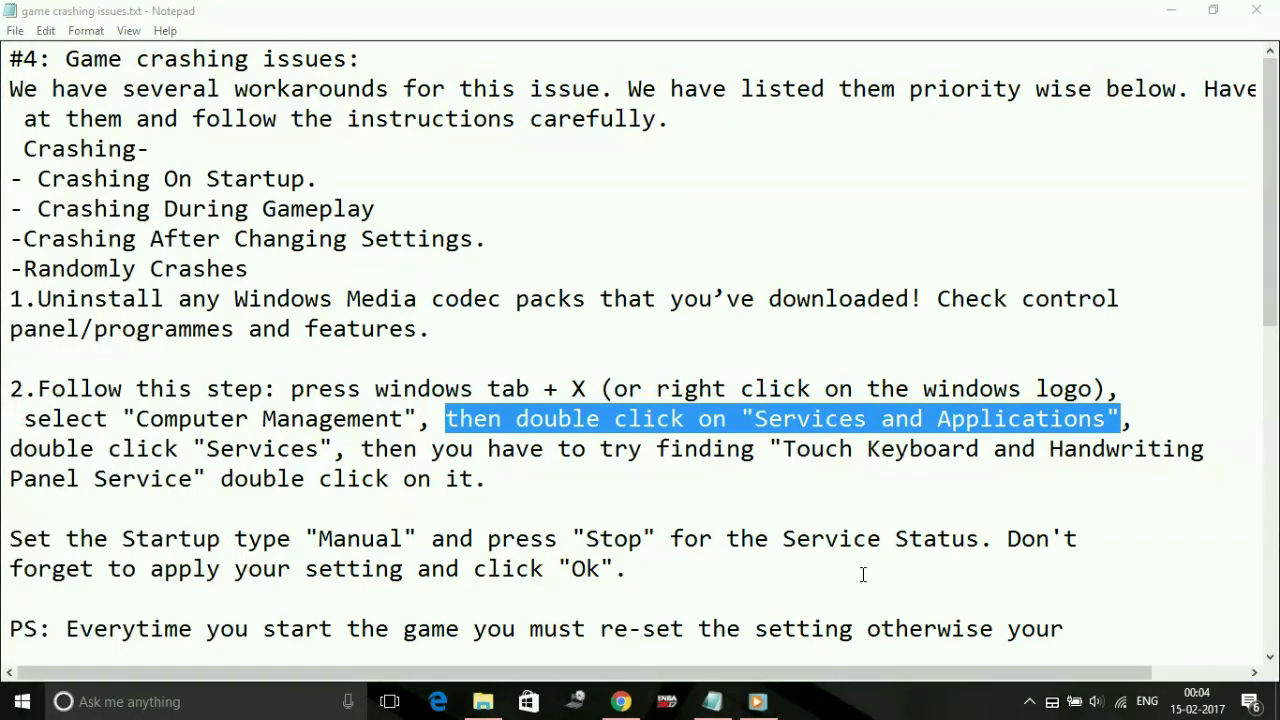
Step: Expand Services and Applications in Computer Management and open the Services list
key("alt+Tab")
key("alt+Tab")
key("alt+Tab")
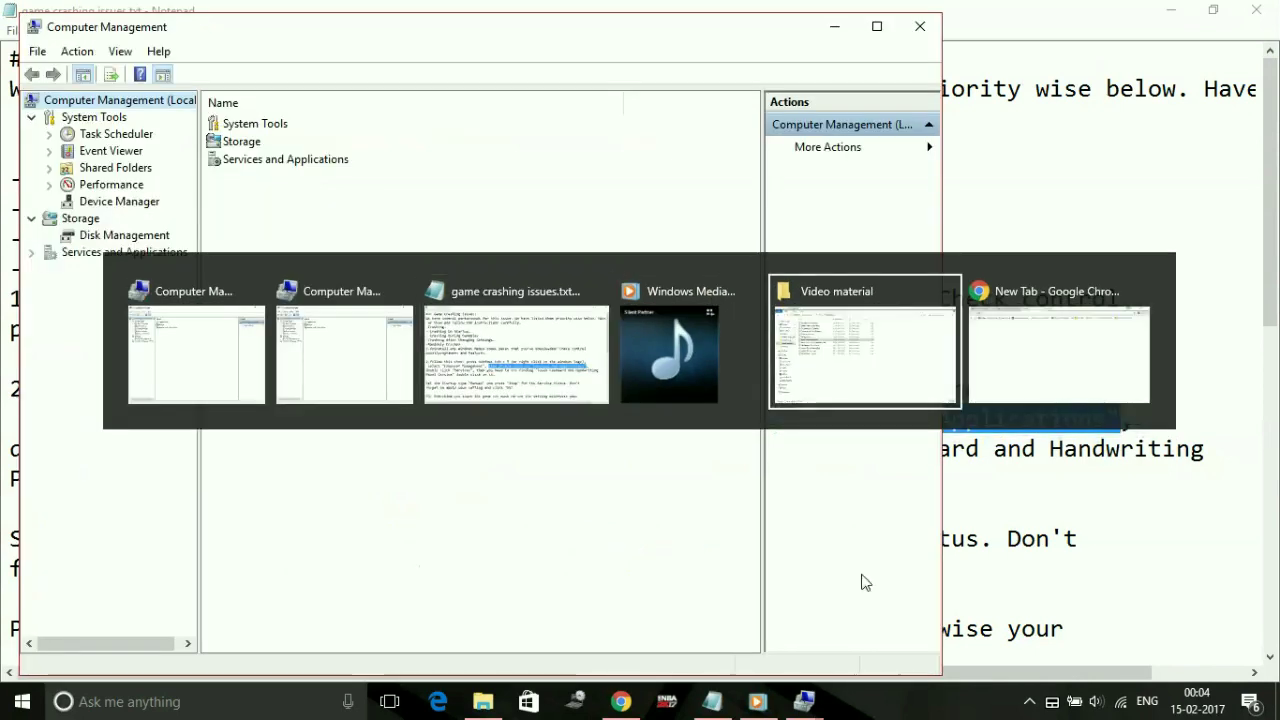
key("alt+Tab")
key("alt+Tab")
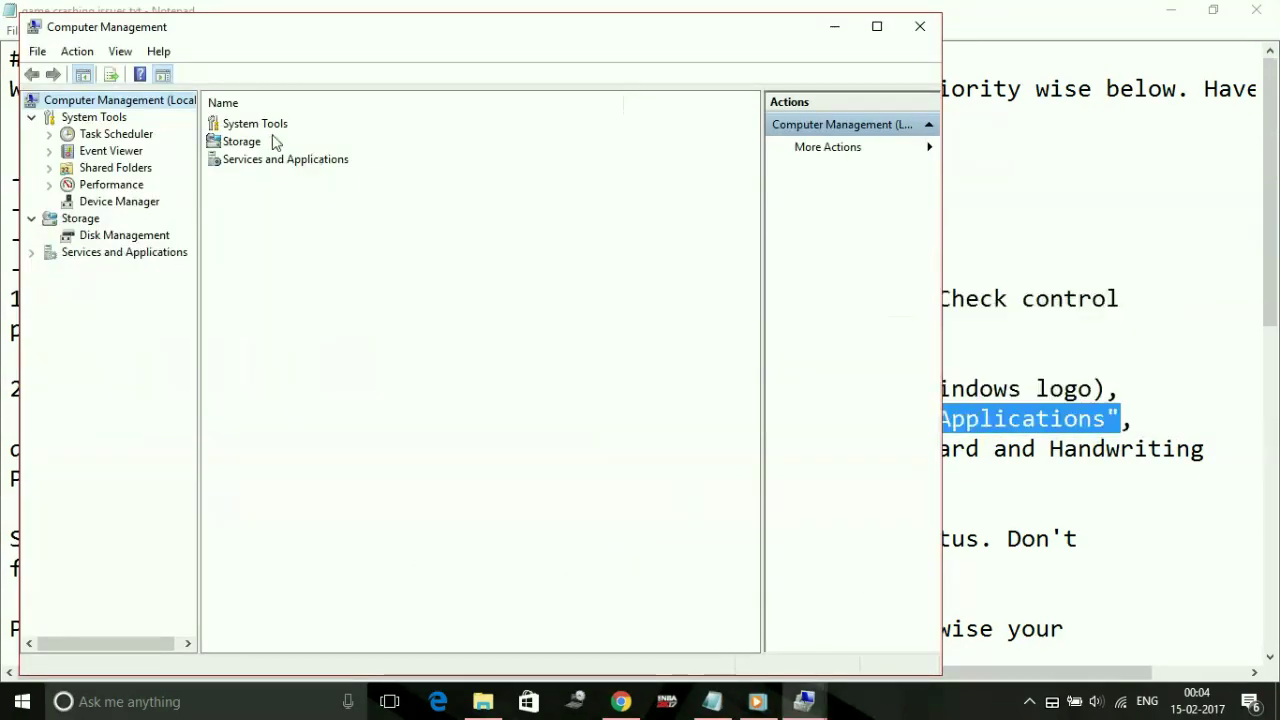
double_click(280, 161)
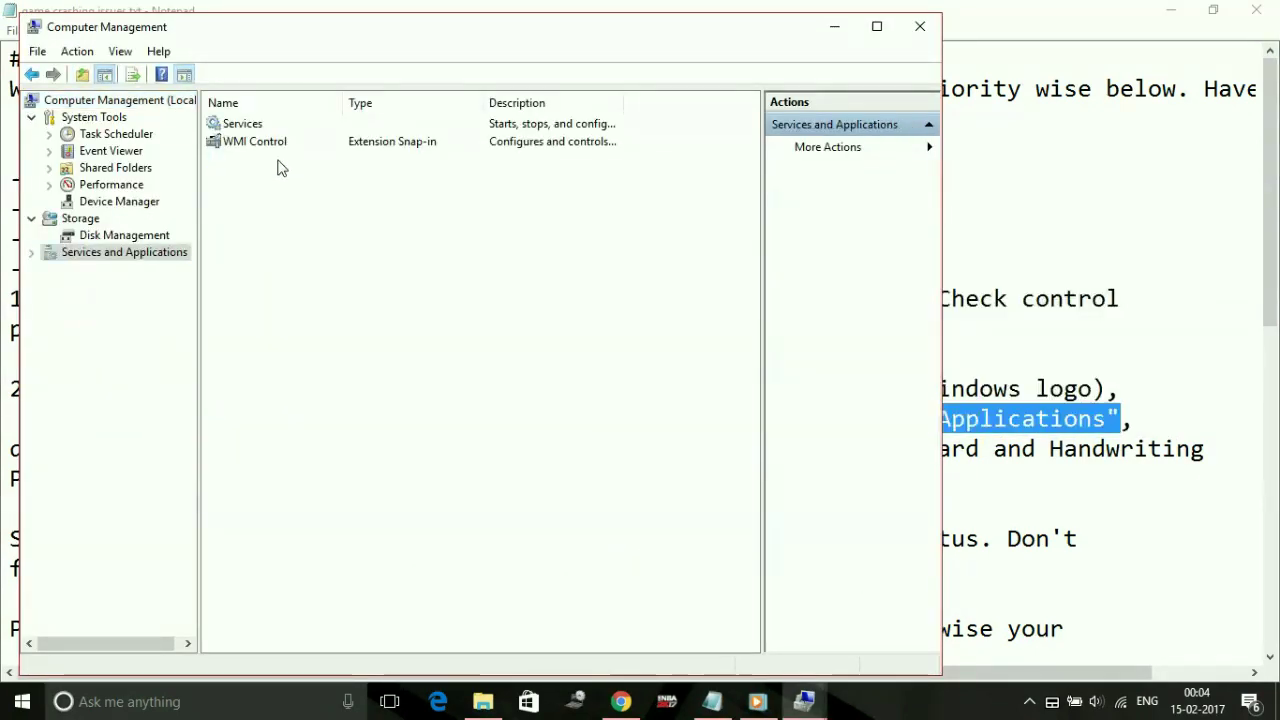
left_click(998, 340)
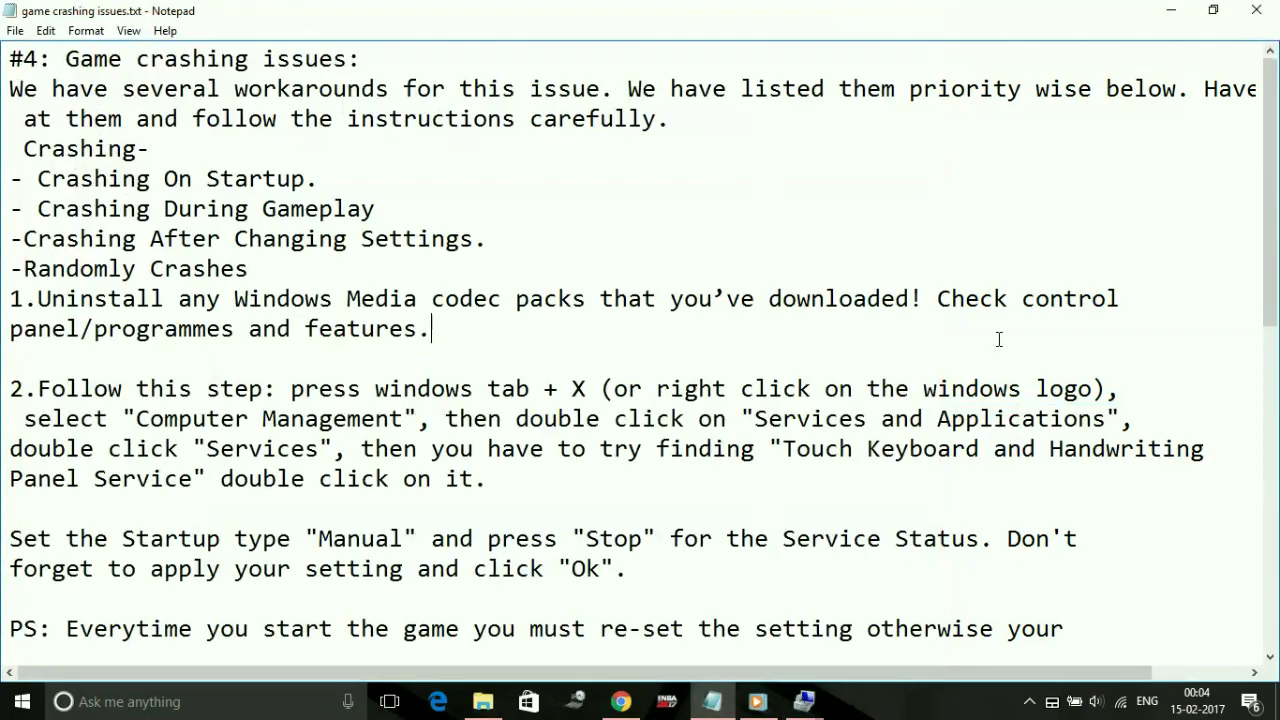
left_click_drag(199, 448, 340, 454)
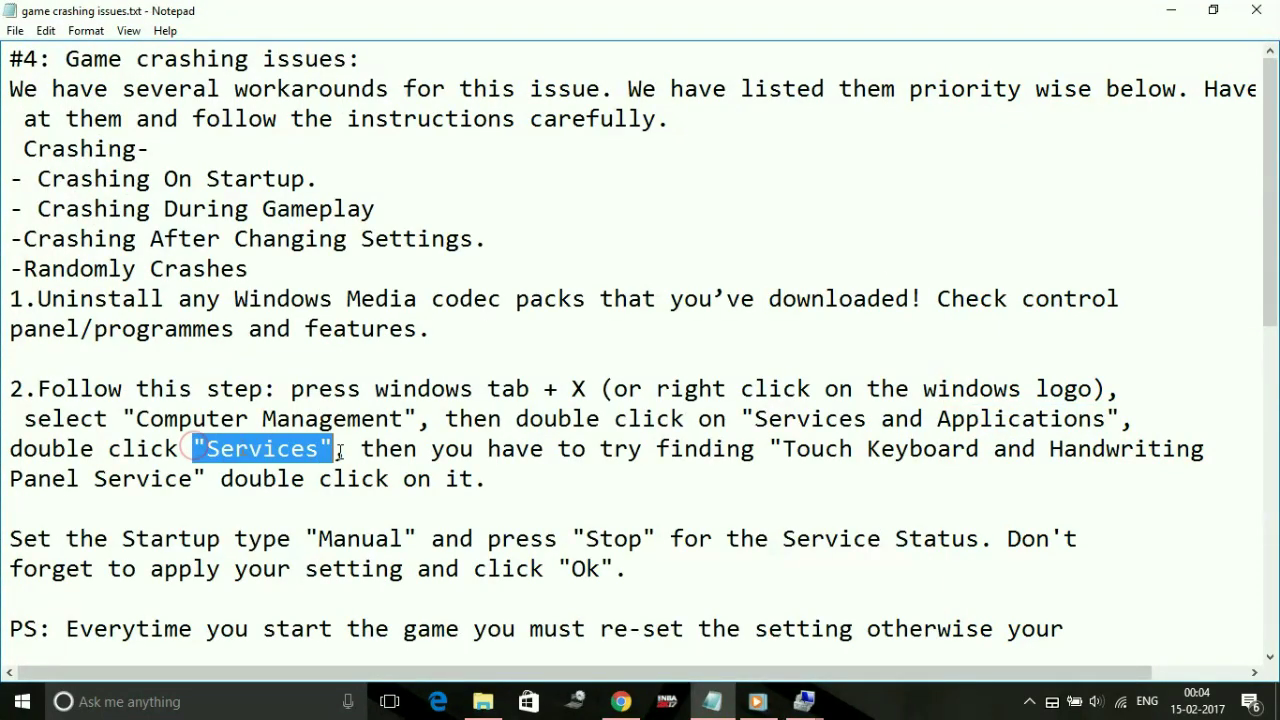
mouse_move(804, 701)
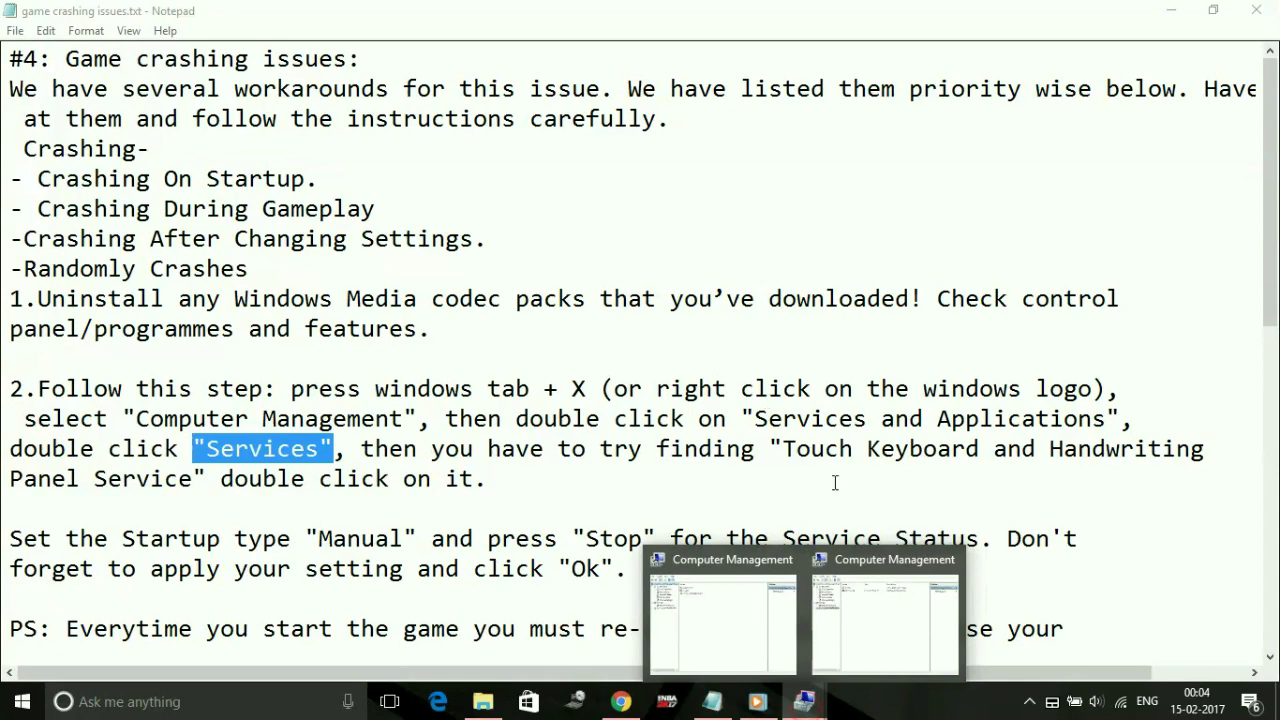
left_click(864, 622)
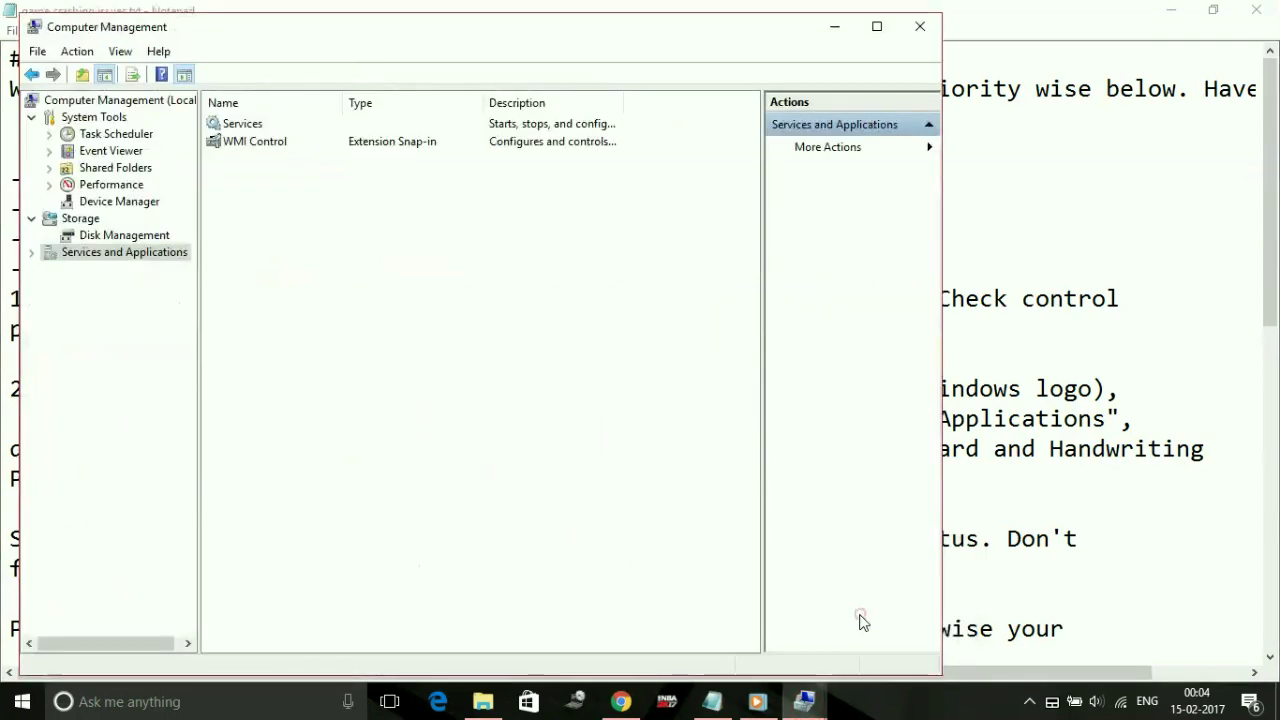
left_click(427, 131)
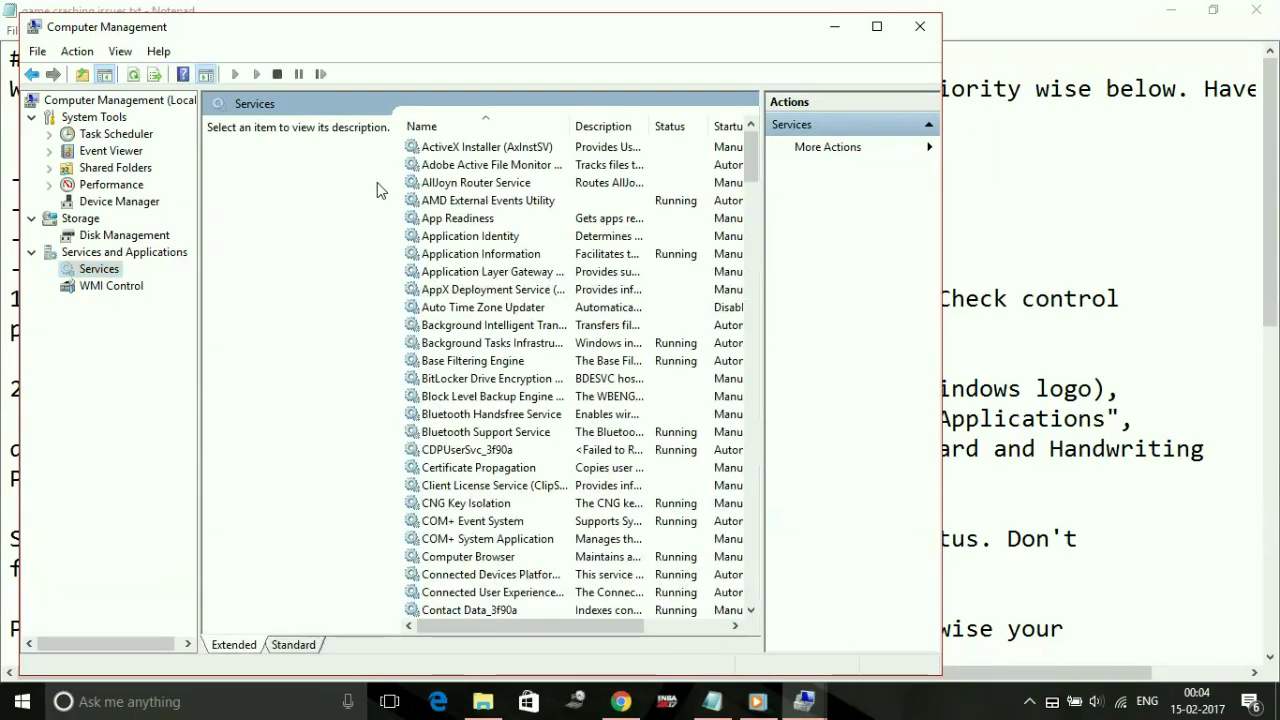
Step: Highlight the Touch Keyboard and Handwriting Panel Service name in the notes
left_click(552, 277)
scroll(552, 277, "down", 4)
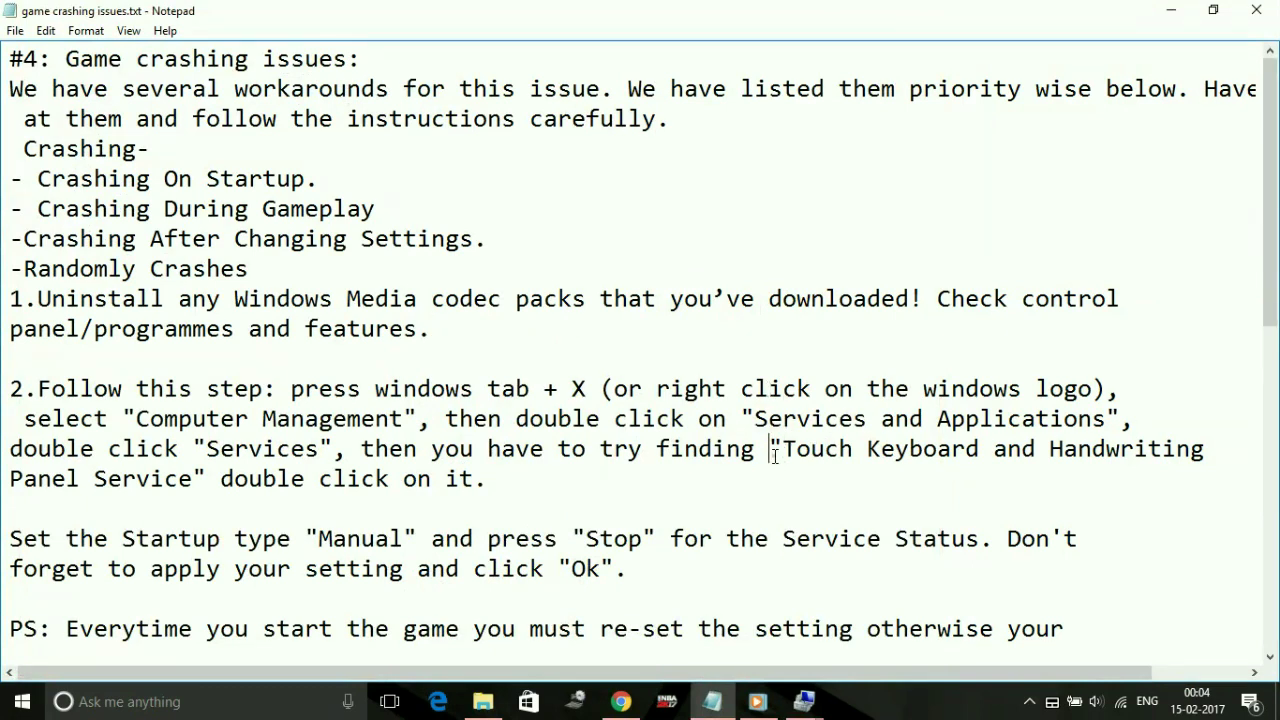
left_click_drag(774, 456, 1217, 450)
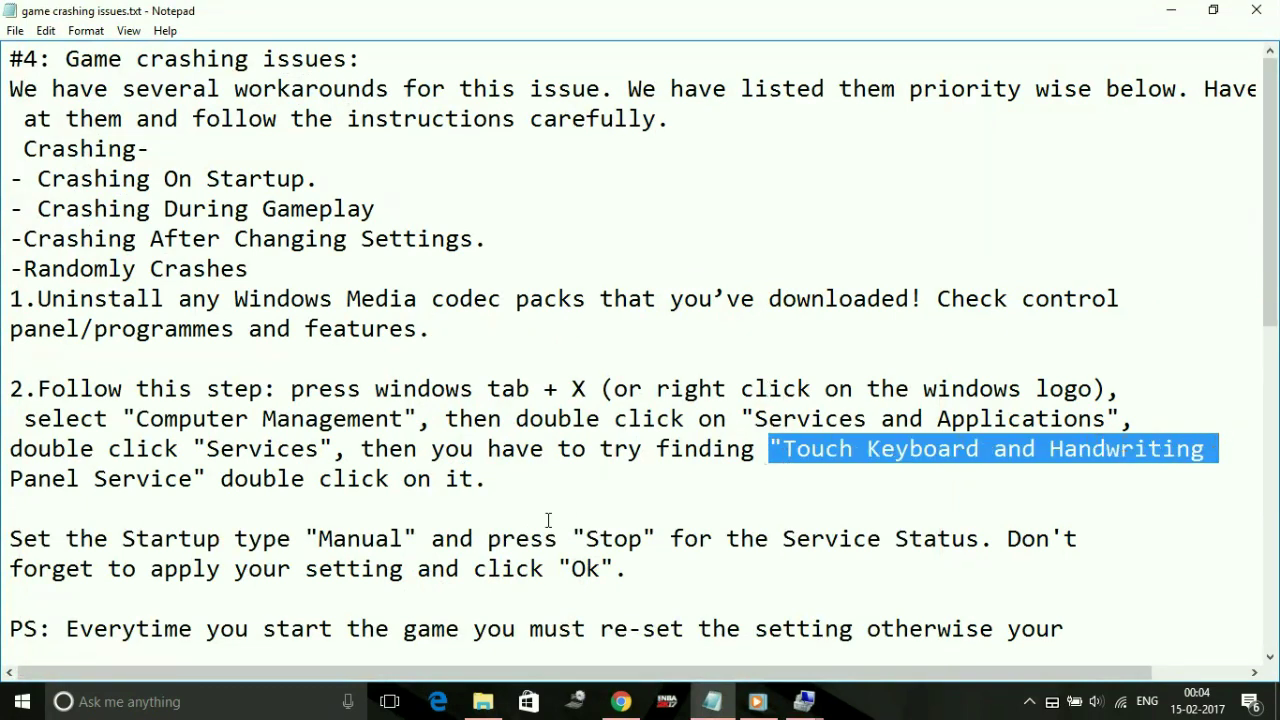
left_click(195, 506)
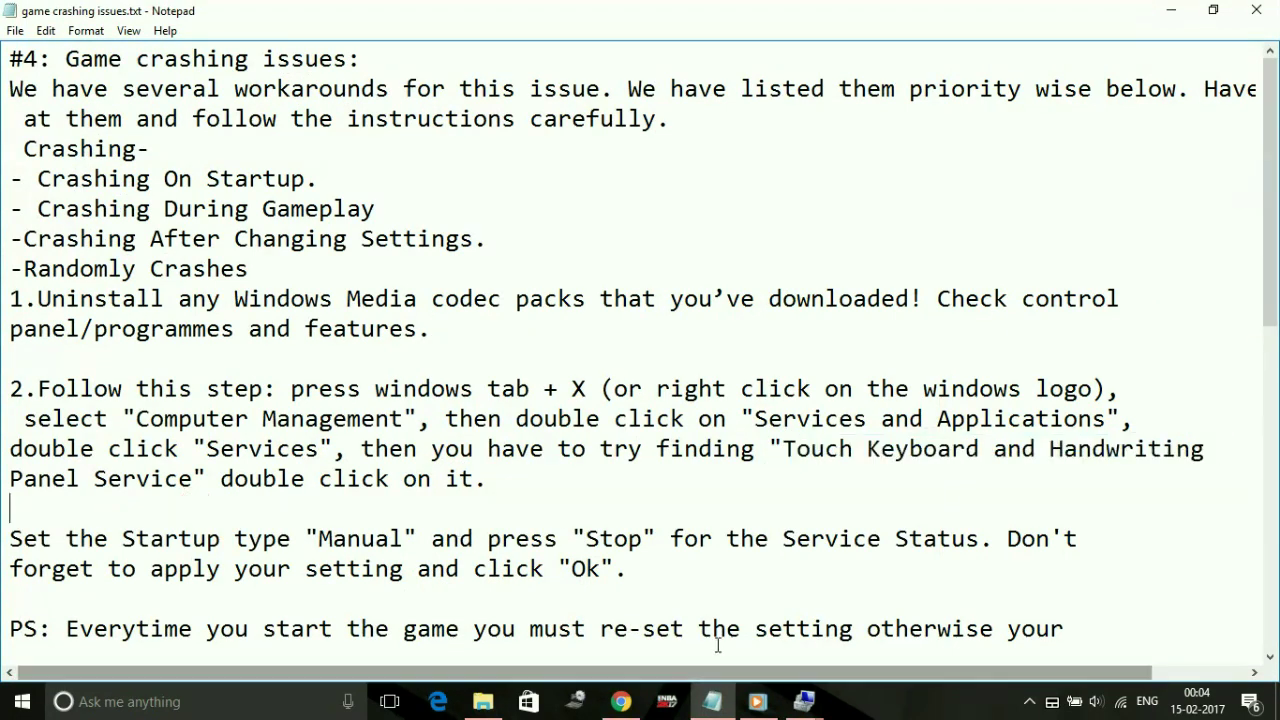
Step: Return to the Computer Management services window and scroll to the Touch Keyboard service
left_click(805, 703)
left_click(820, 580)
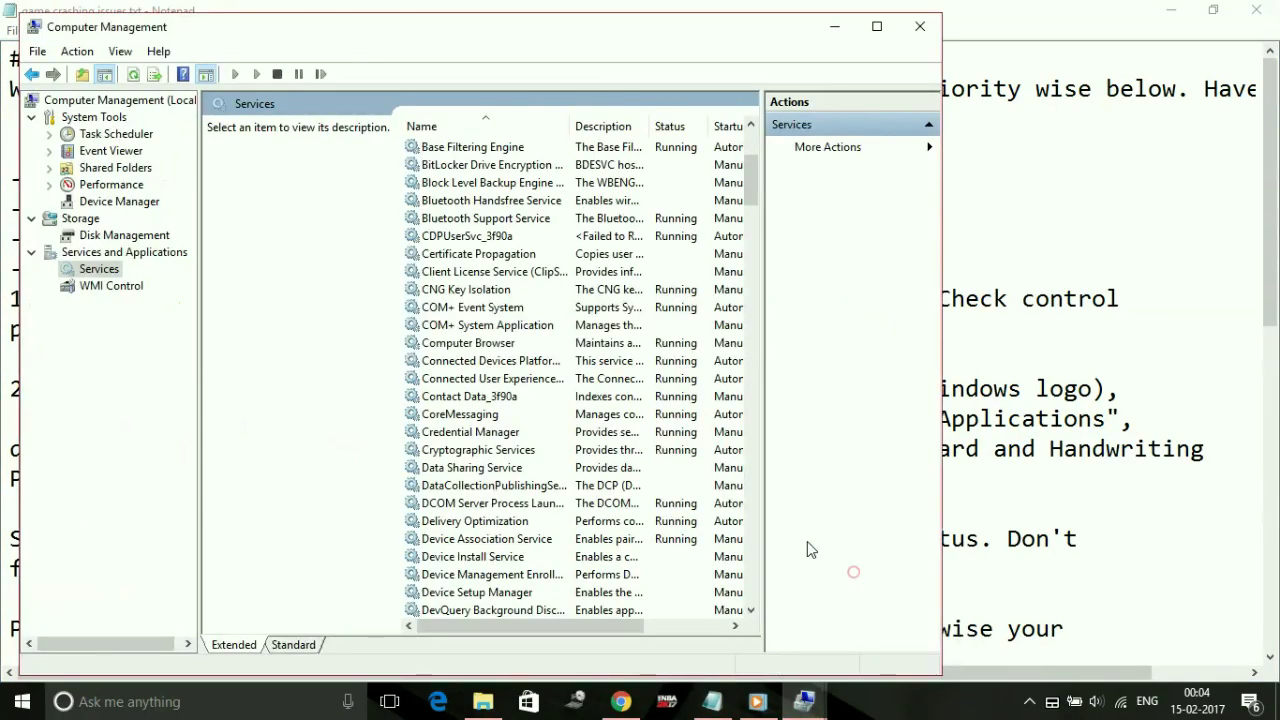
scroll(640, 358, "down", 10)
scroll(640, 358, "down", 20)
scroll(640, 358, "down", 20)
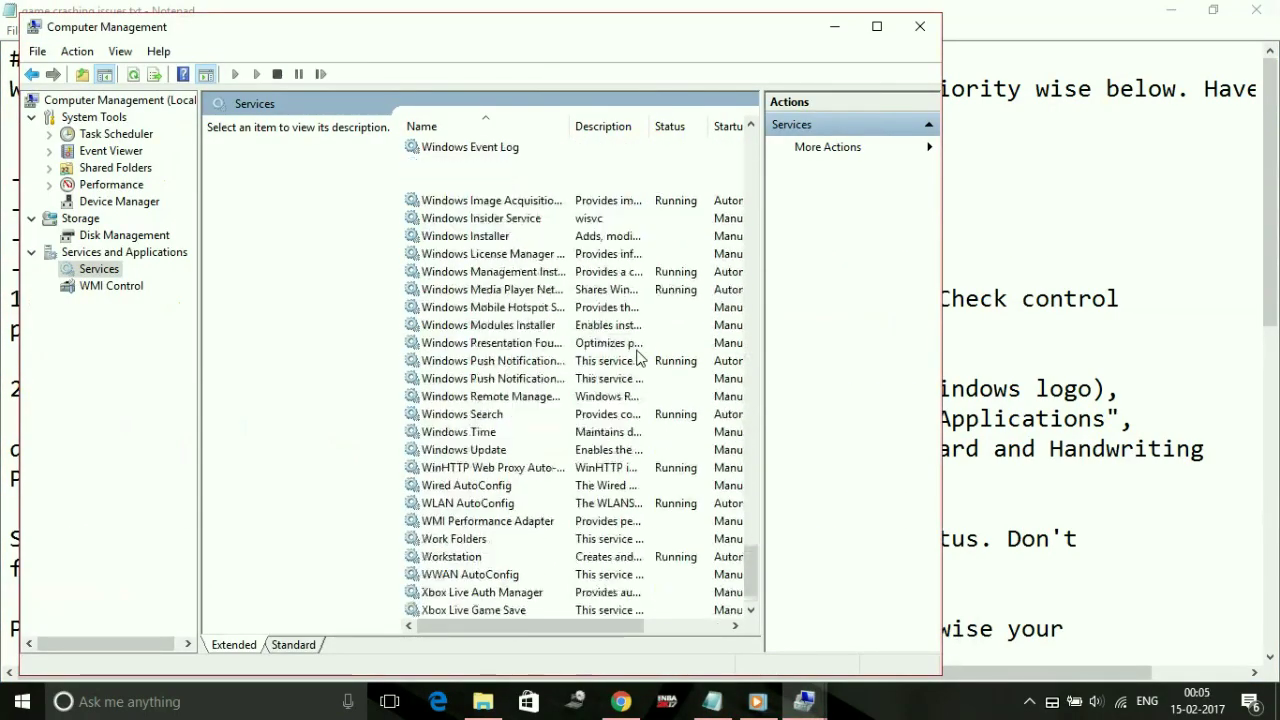
scroll(640, 358, "up", 15)
scroll(640, 358, "up", 3)
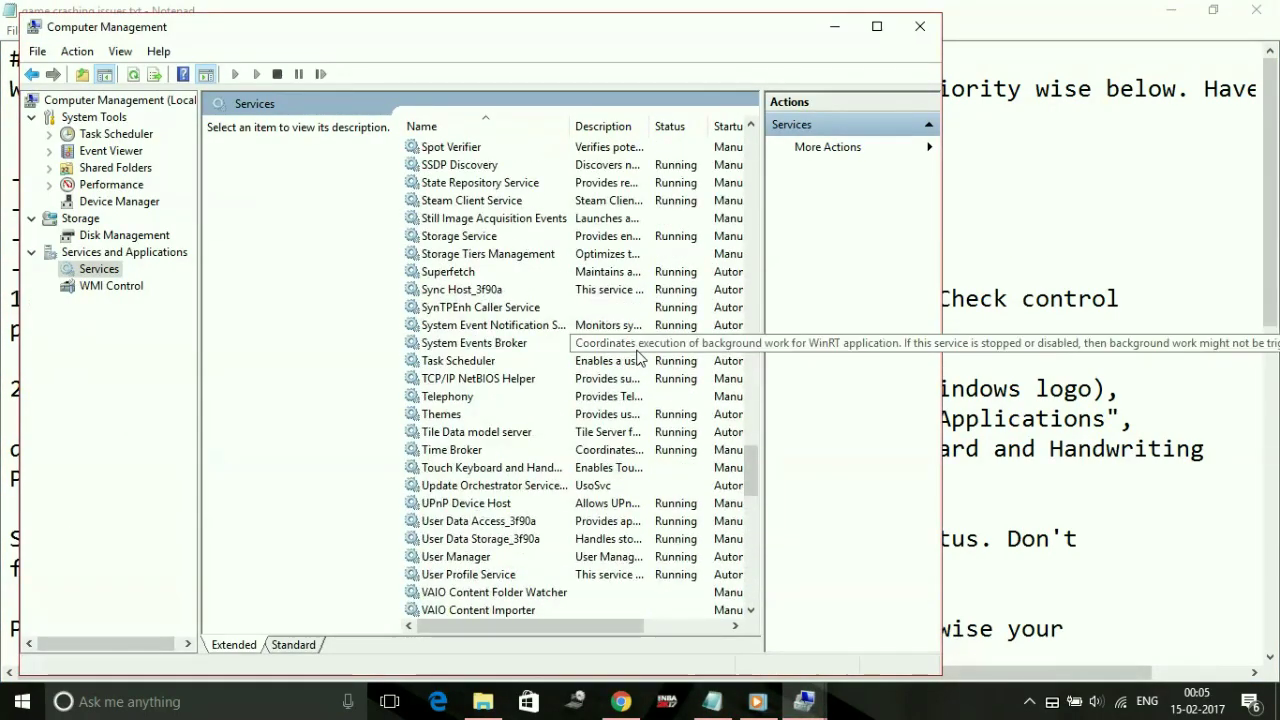
Step: Open the Touch Keyboard service properties and highlight 'Manual' and 'Stop' in the notes
double_click(522, 468)
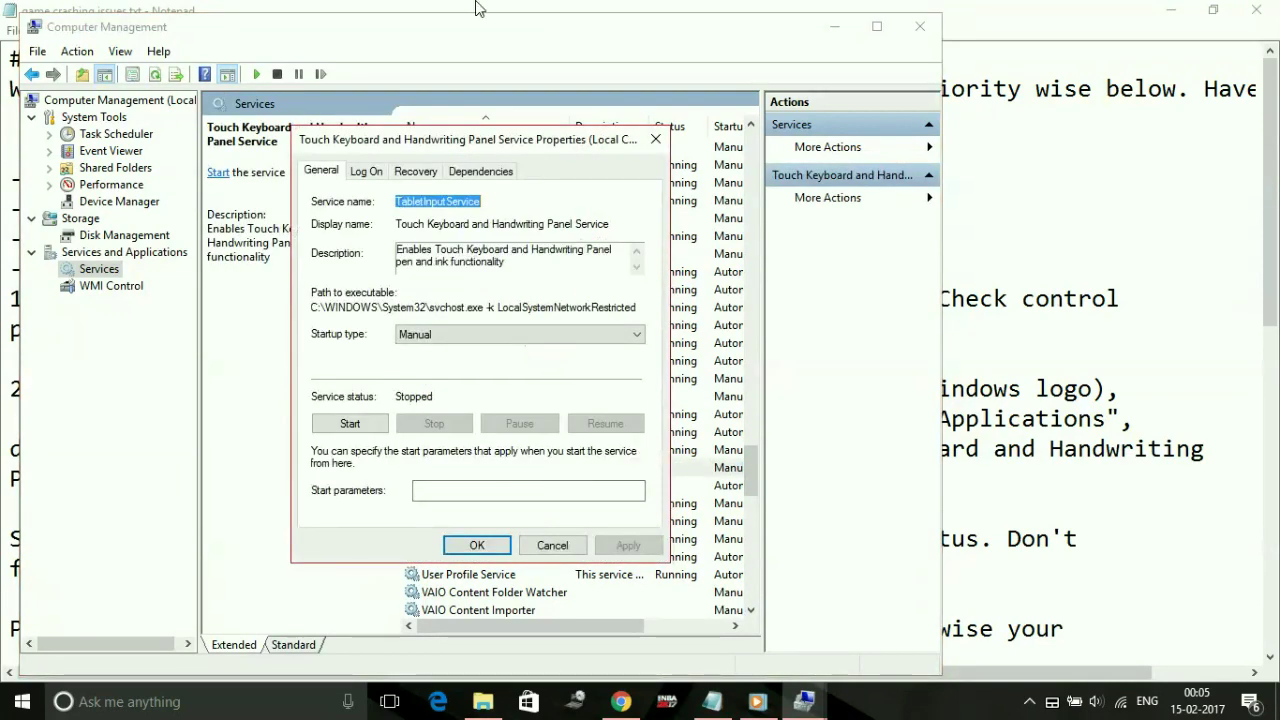
left_click(477, 8)
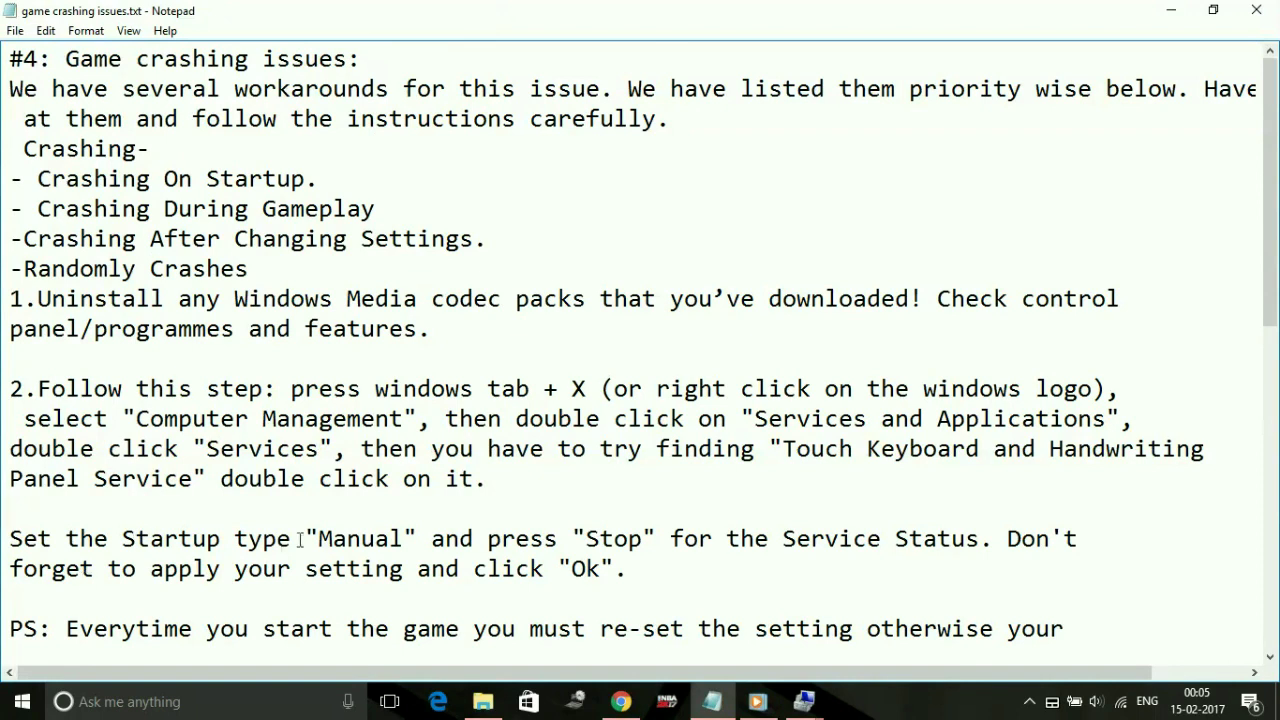
left_click_drag(302, 540, 404, 541)
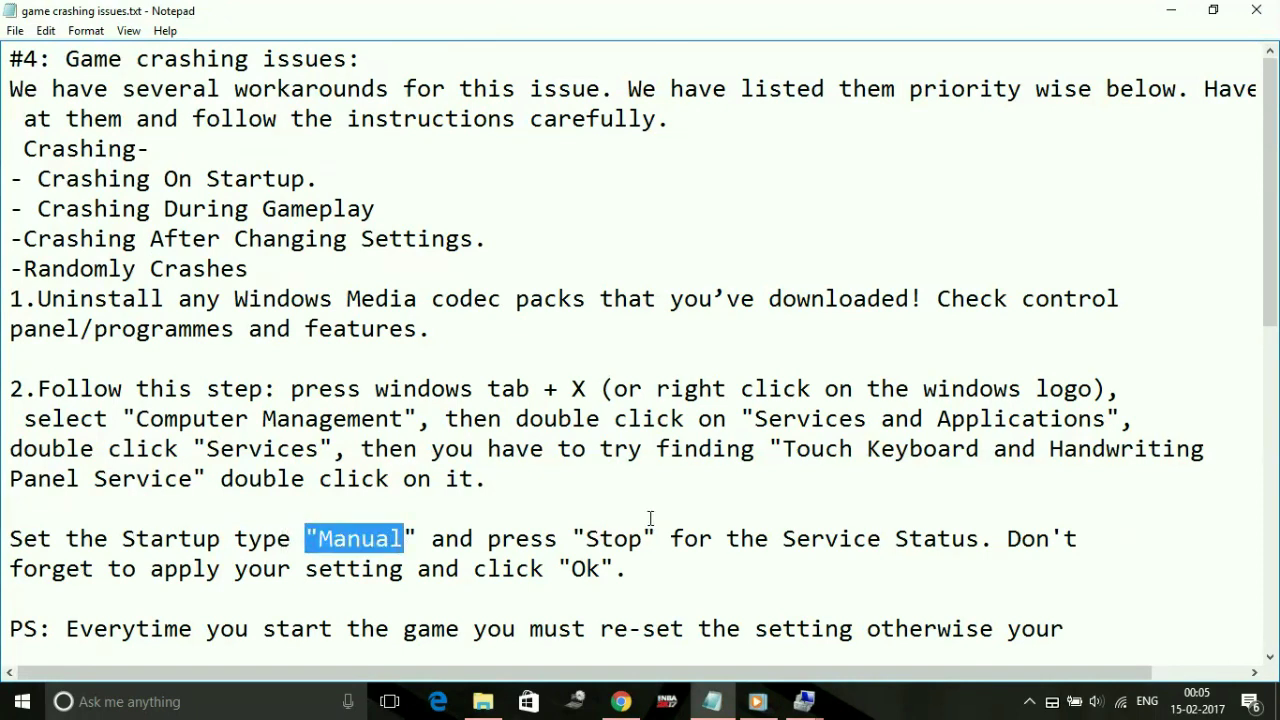
left_click_drag(575, 540, 680, 555)
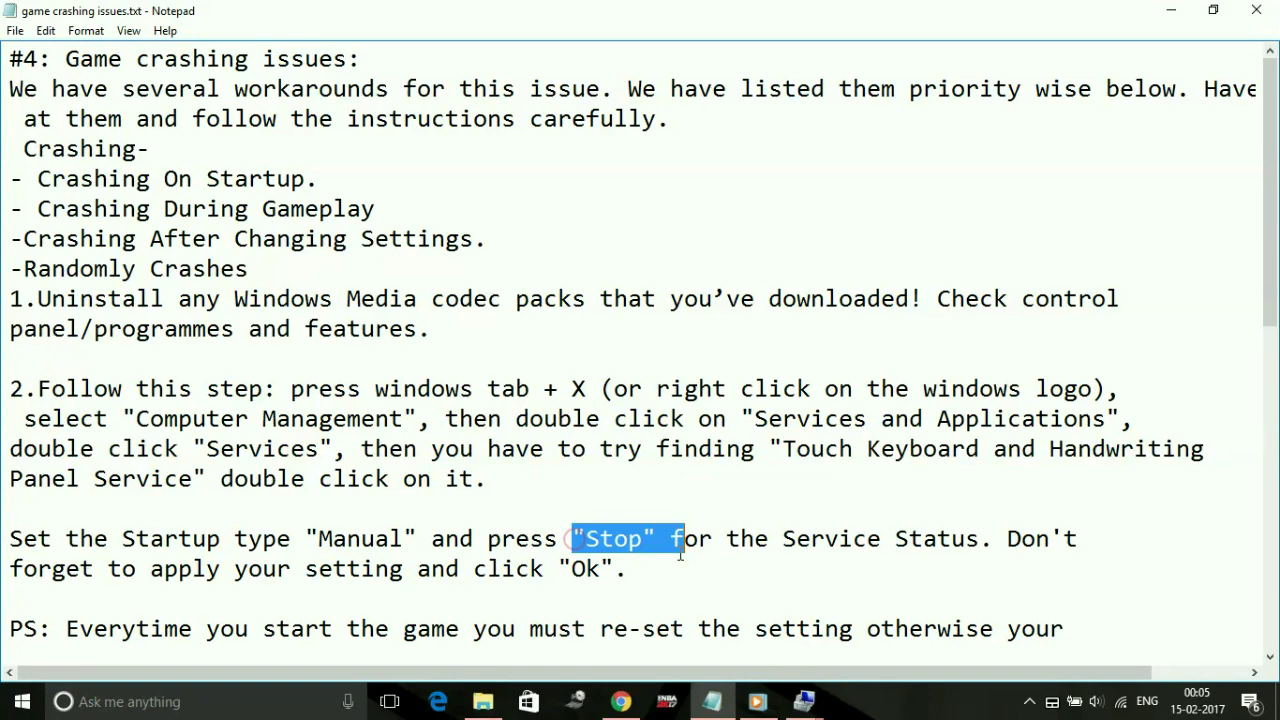
mouse_move(803, 701)
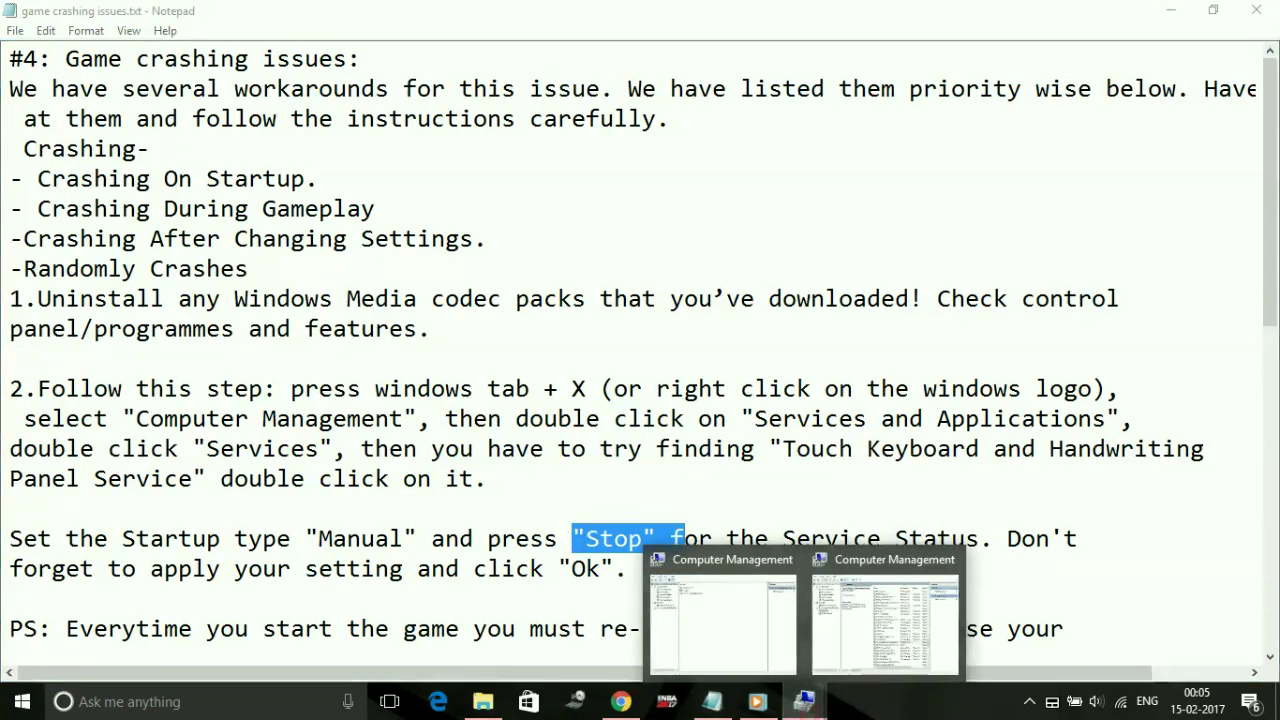
Step: Set the Touch Keyboard service startup type to Manual and apply it
left_click(868, 667)
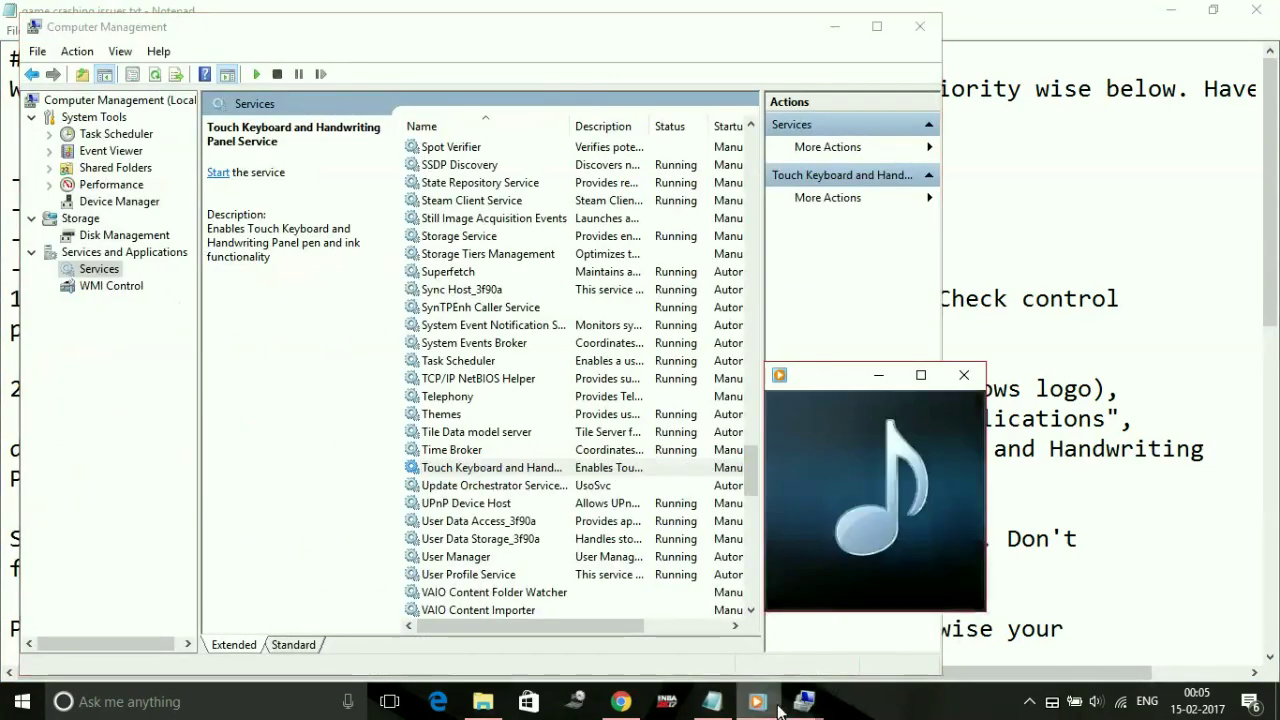
left_click(757, 640)
mouse_move(804, 701)
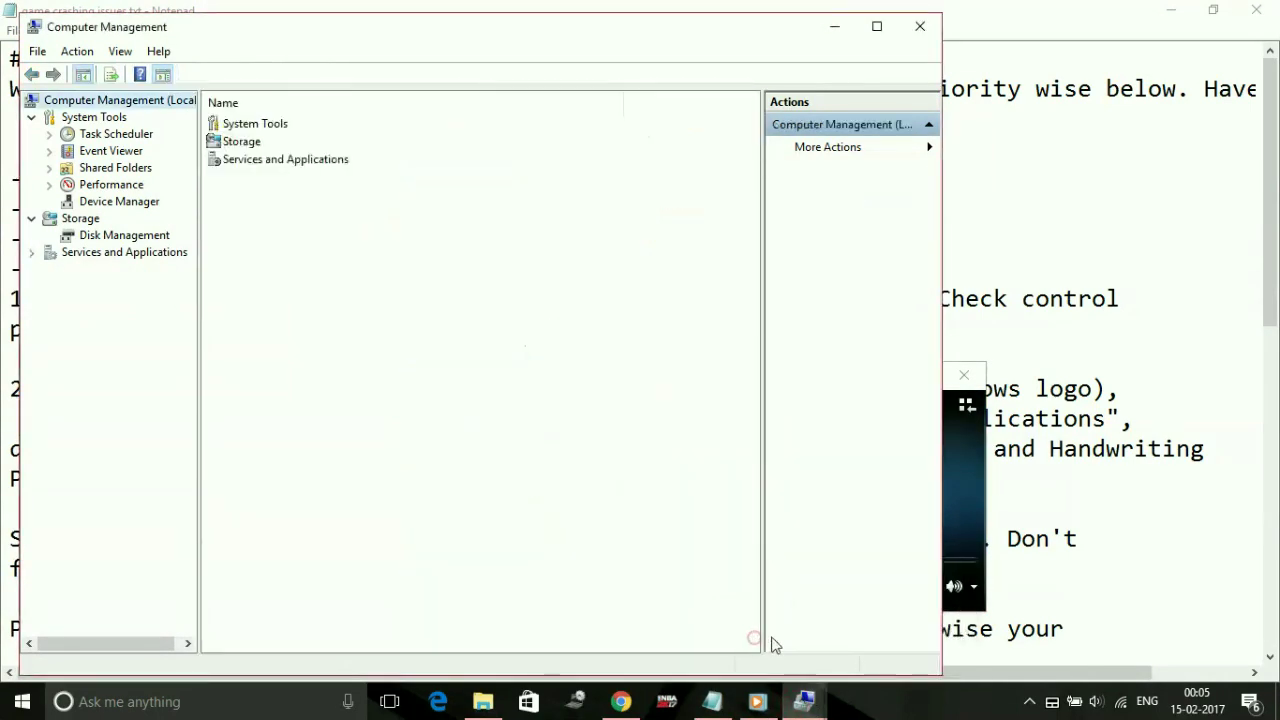
left_click(828, 614)
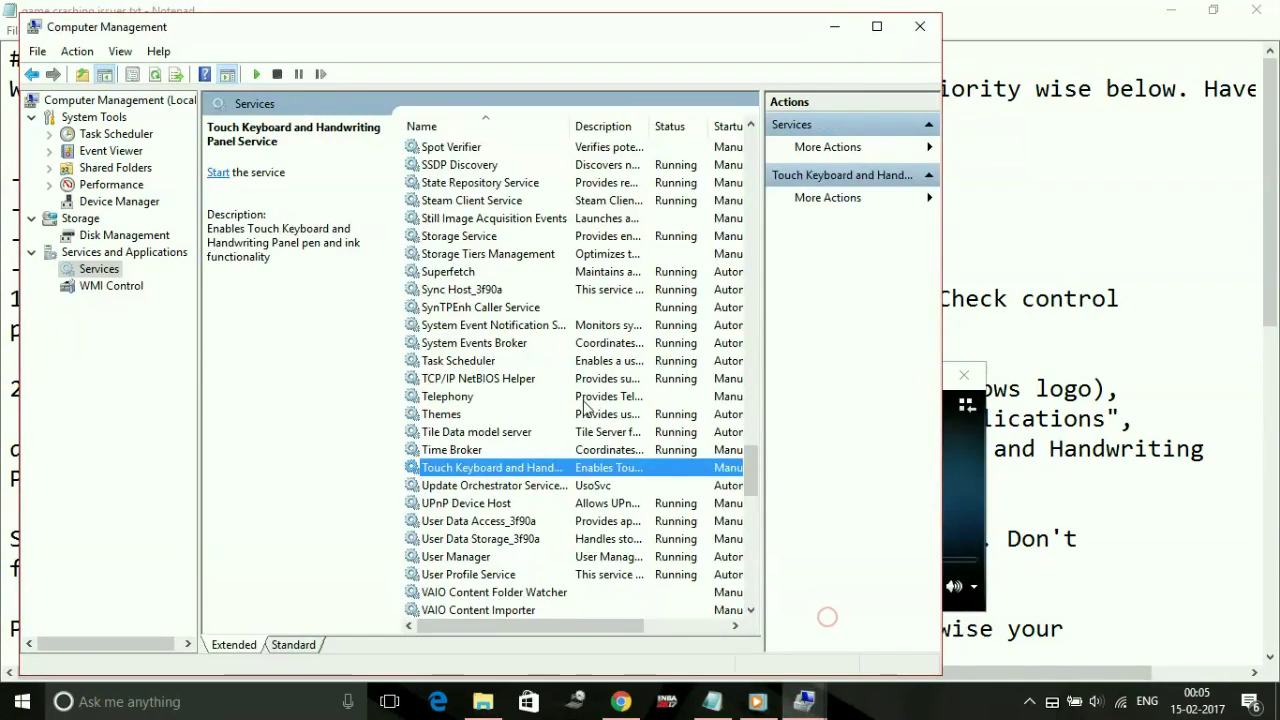
double_click(557, 469)
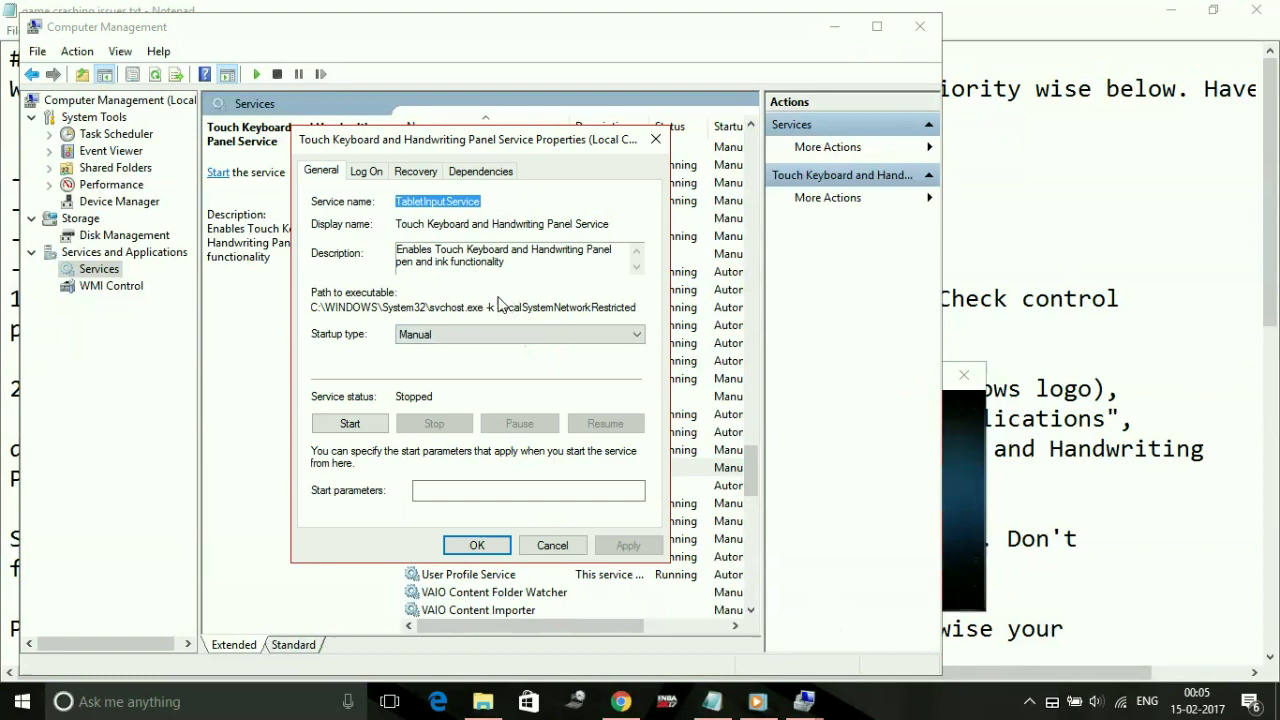
left_click(490, 338)
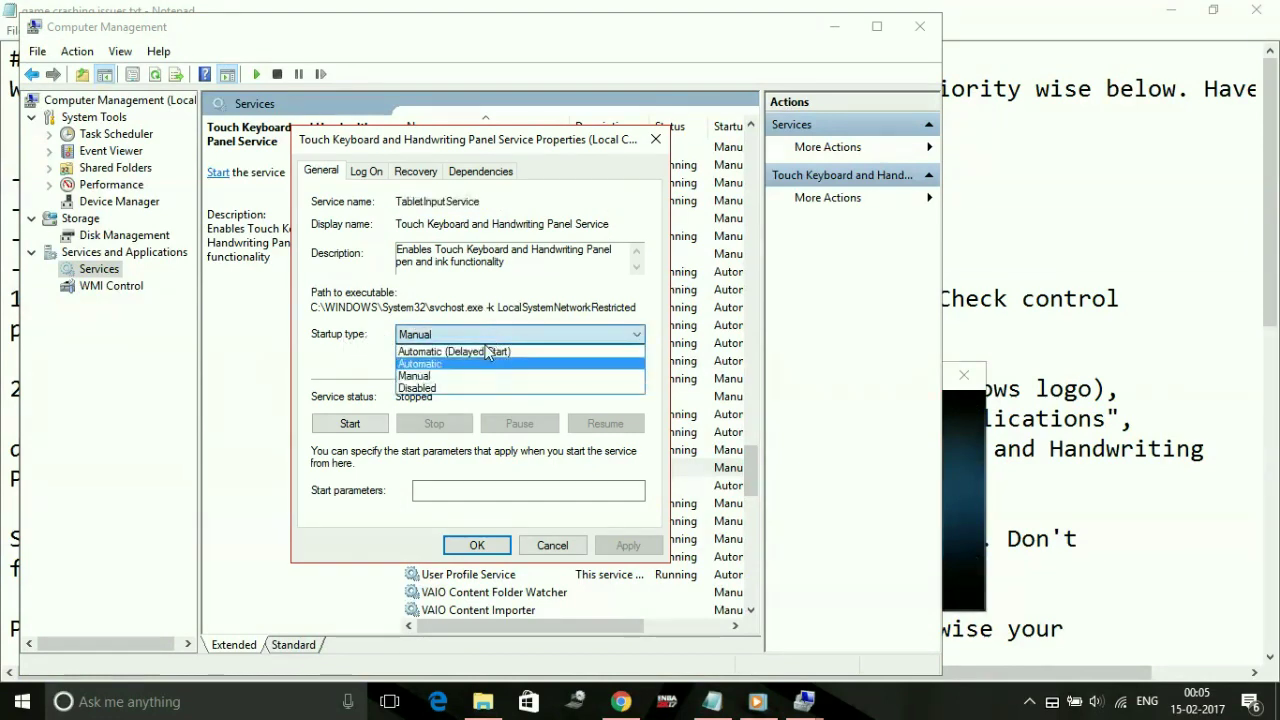
left_click(468, 364)
left_click(455, 334)
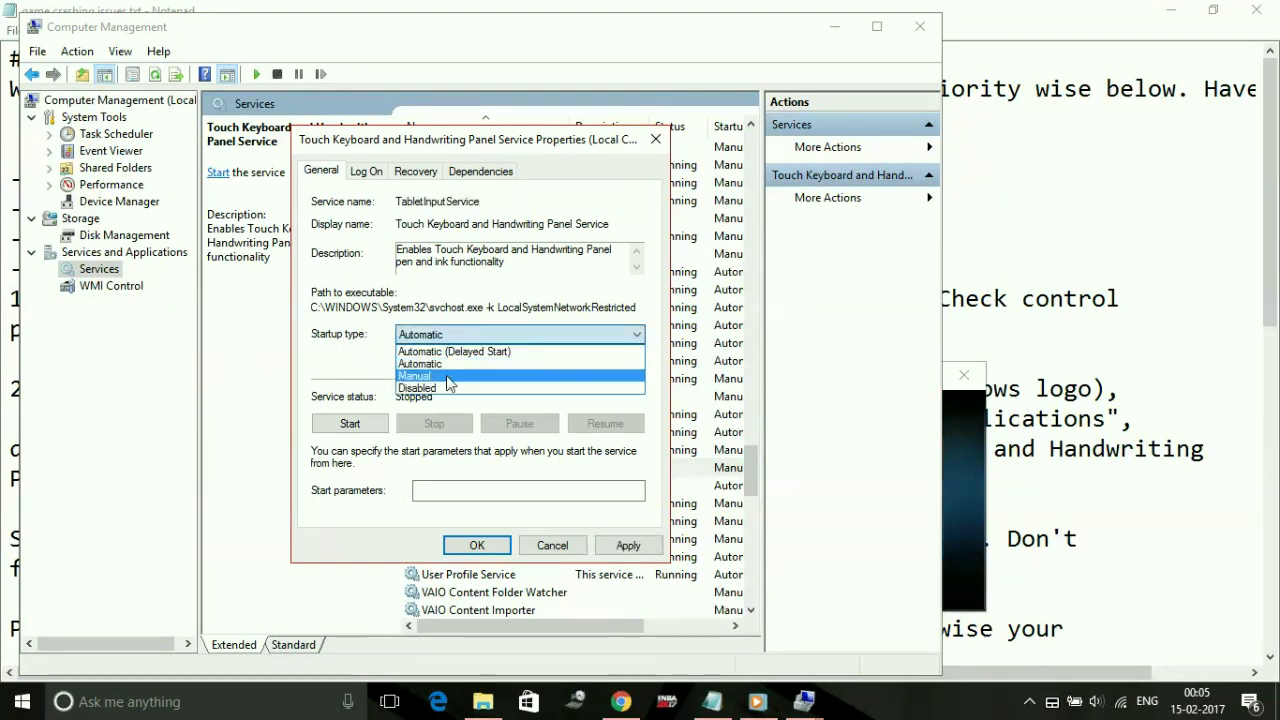
left_click(446, 373)
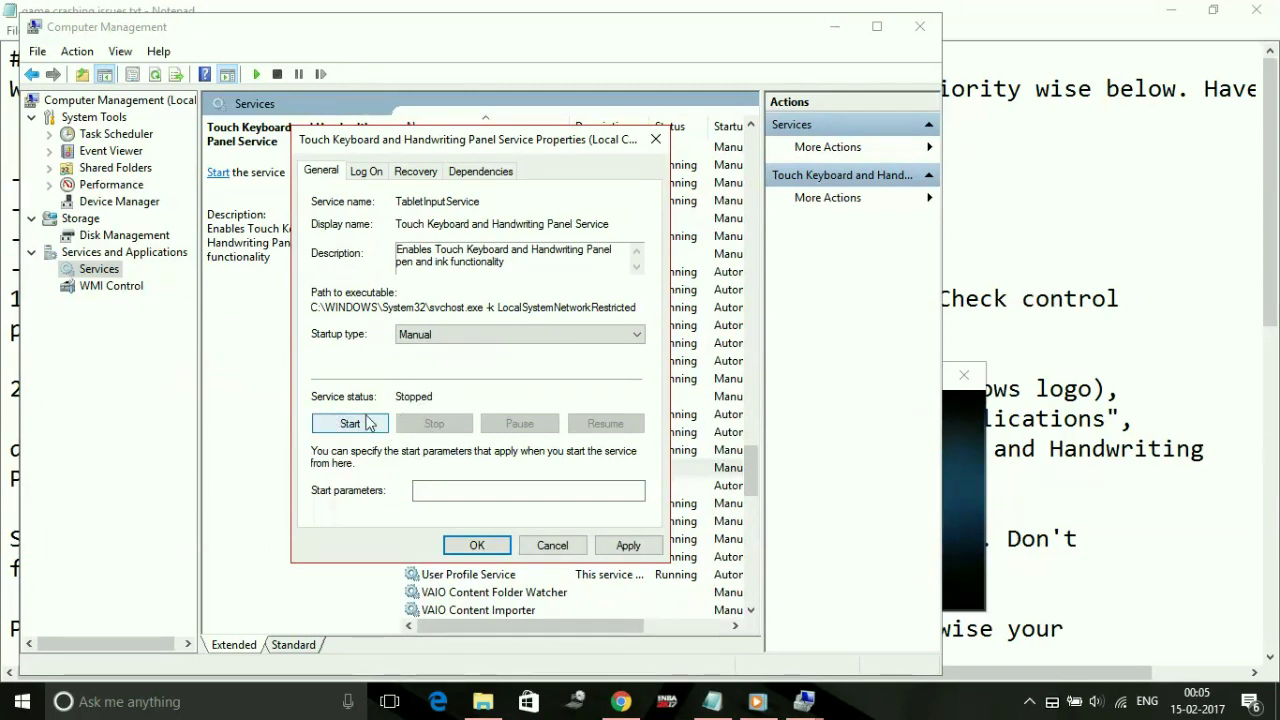
left_click(635, 549)
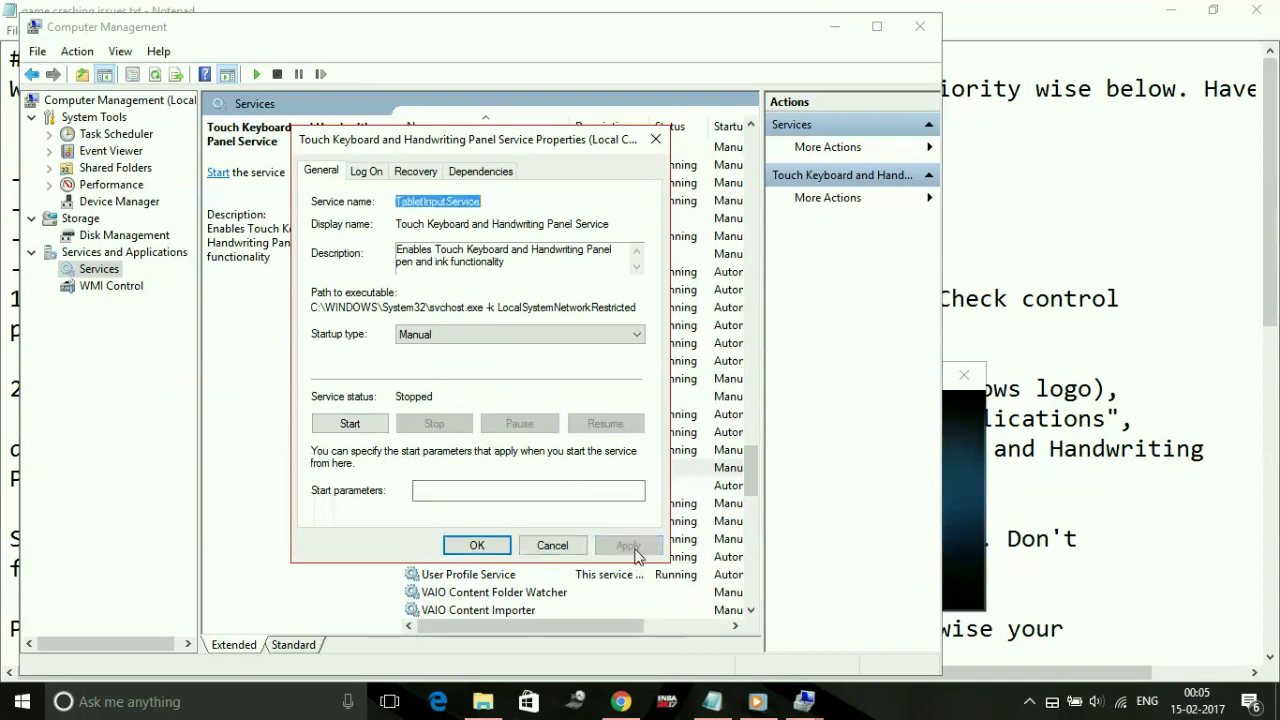
Step: Confirm the service properties, close Computer Management, and minimize the YouTube Audio Library
left_click(478, 540)
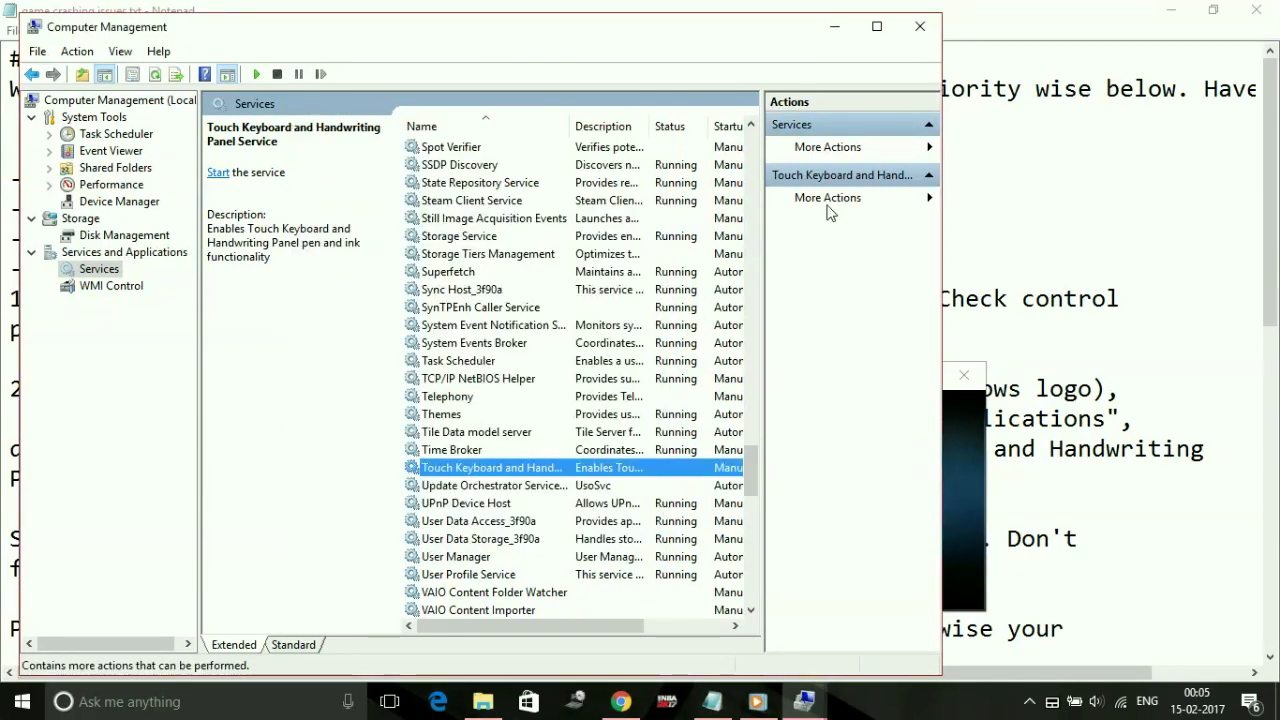
left_click(919, 27)
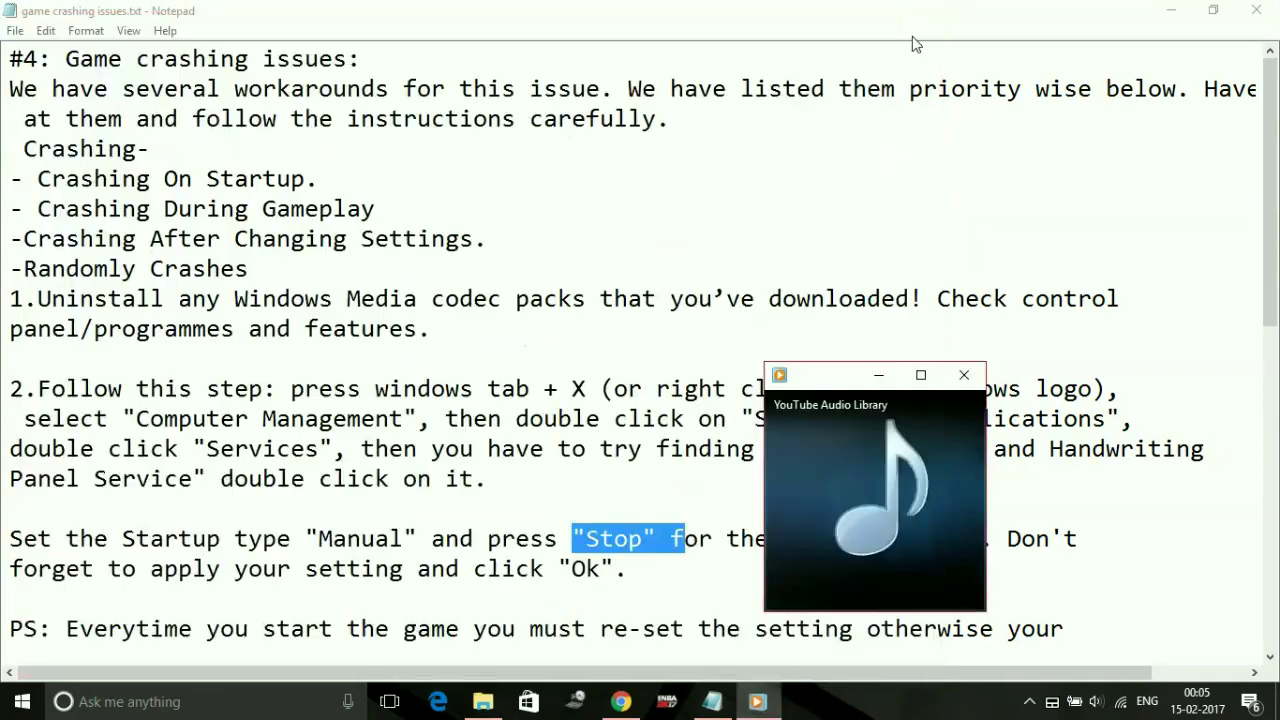
left_click(879, 375)
left_click(416, 452)
Step: Highlight the PS re-setting note and the driver-update introduction in the notes
scroll(415, 462, "down", 1)
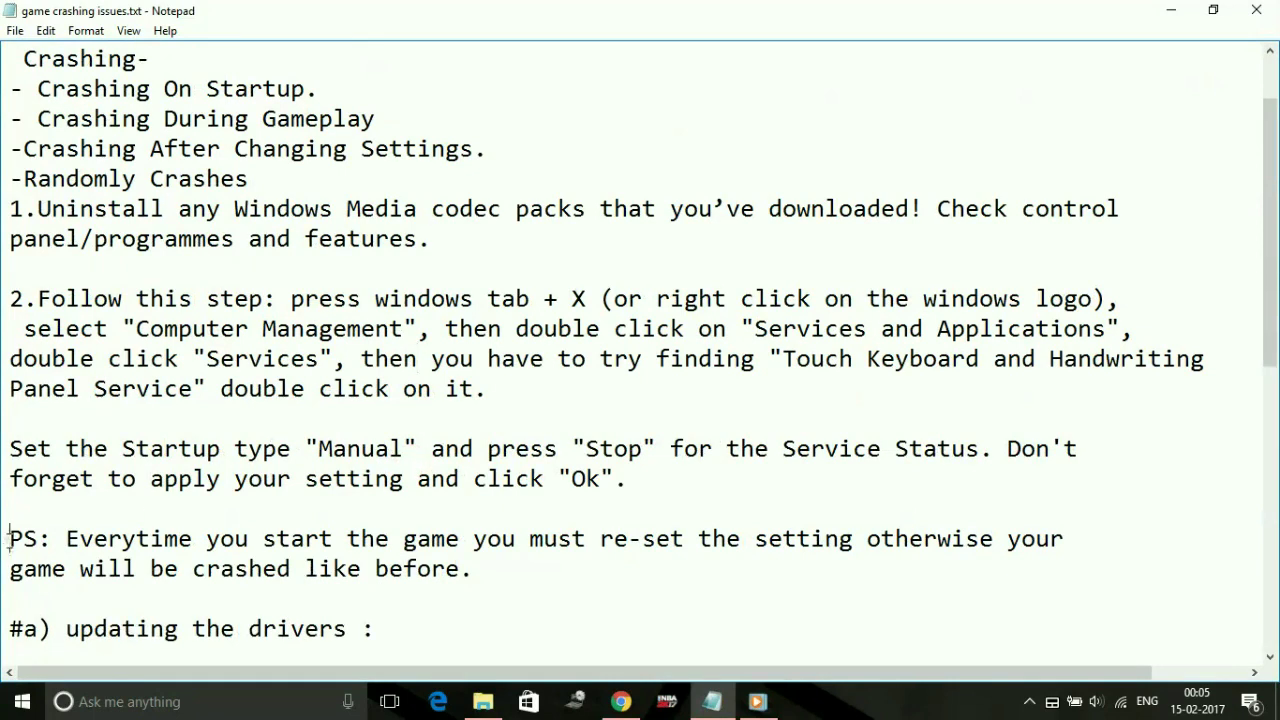
mouse_move(10, 540)
left_mouse_down()
mouse_move(466, 540)
mouse_move(491, 558)
left_mouse_up()
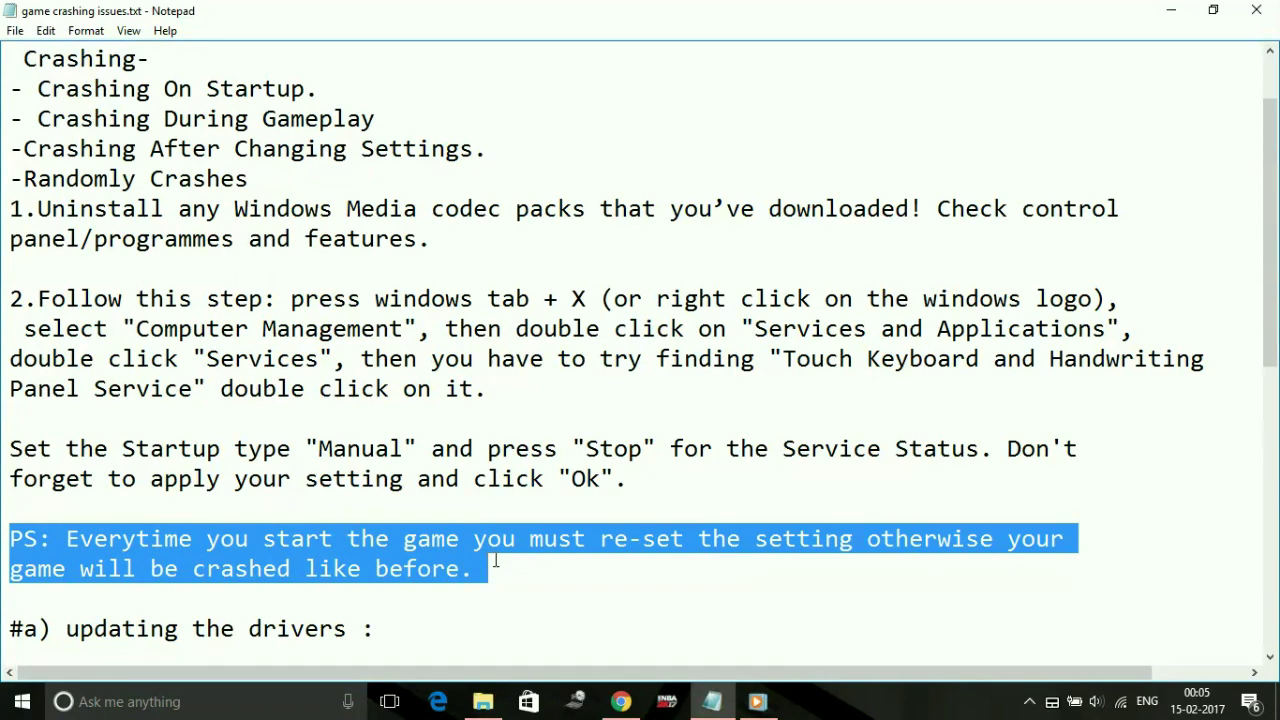
scroll(420, 471, "down", 3)
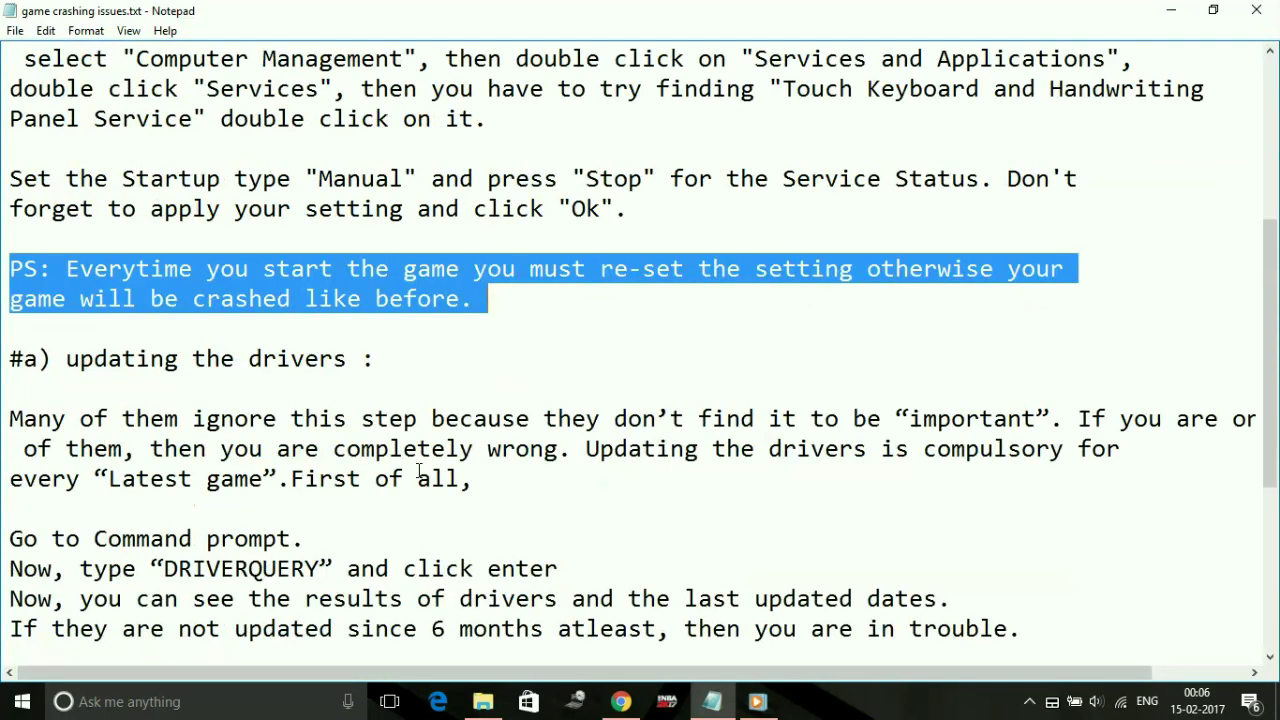
scroll(144, 270, "down", 1)
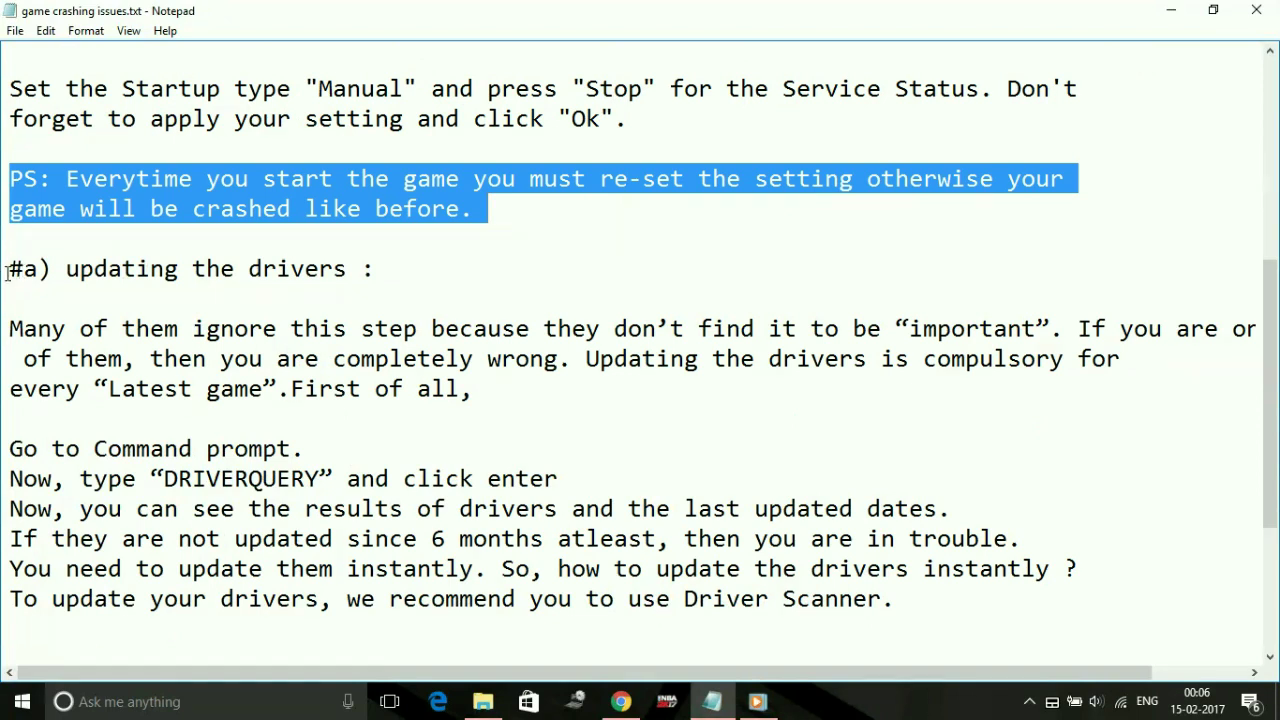
mouse_move(8, 272)
left_mouse_down()
mouse_move(437, 357)
mouse_move(465, 405)
left_mouse_up()
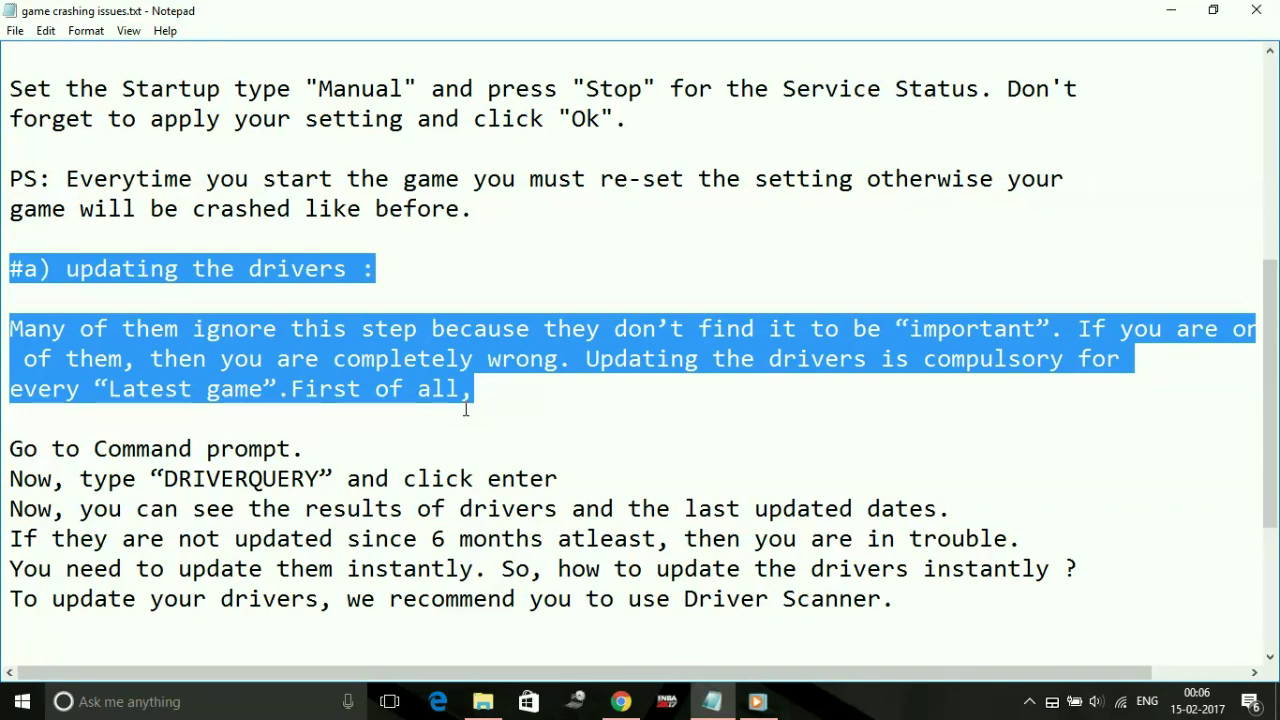
left_click(662, 470)
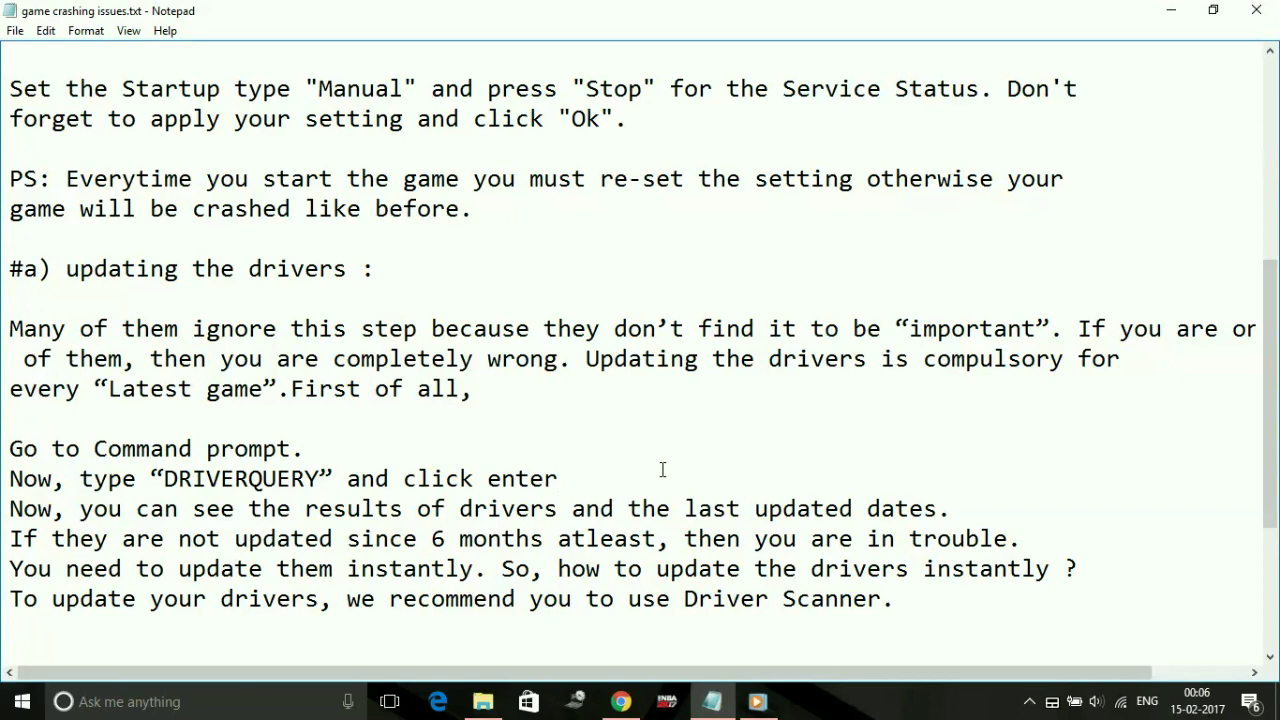
scroll(640, 425, "up", 2)
scroll(636, 418, "up", 3)
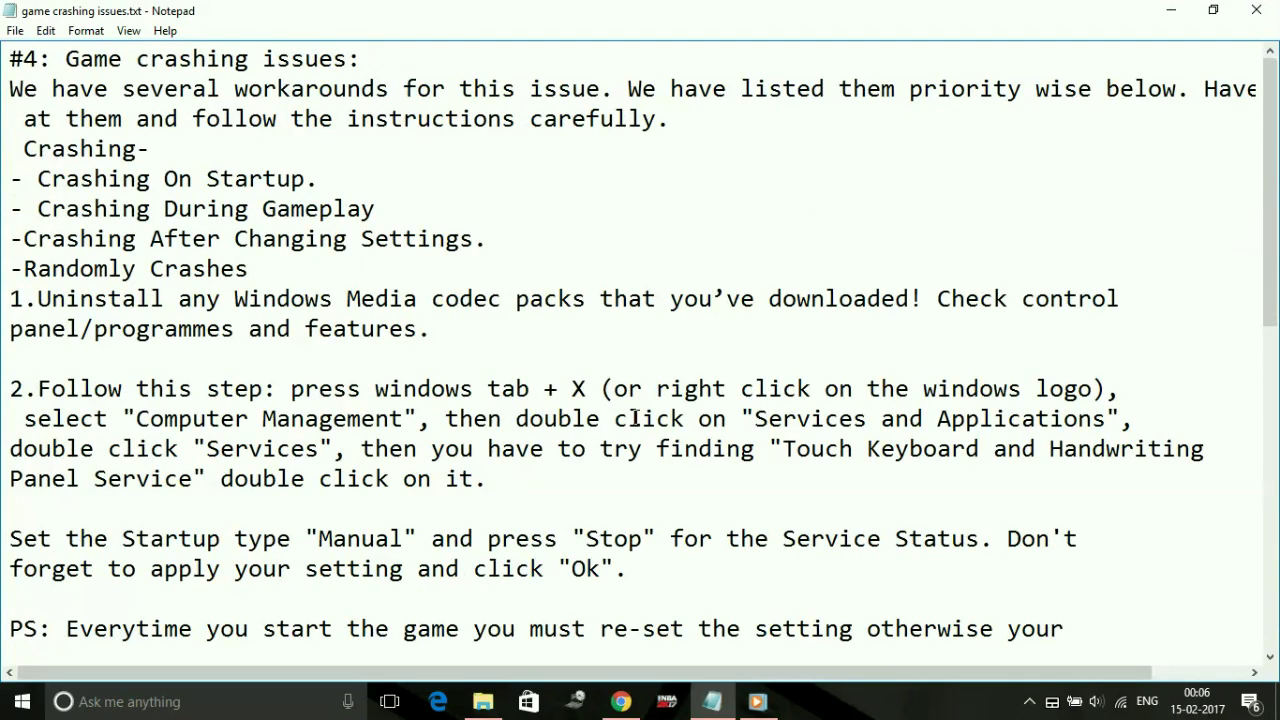
Step: Check Windows Update status in Settings, then close it and return to the notes
right_click(20, 700)
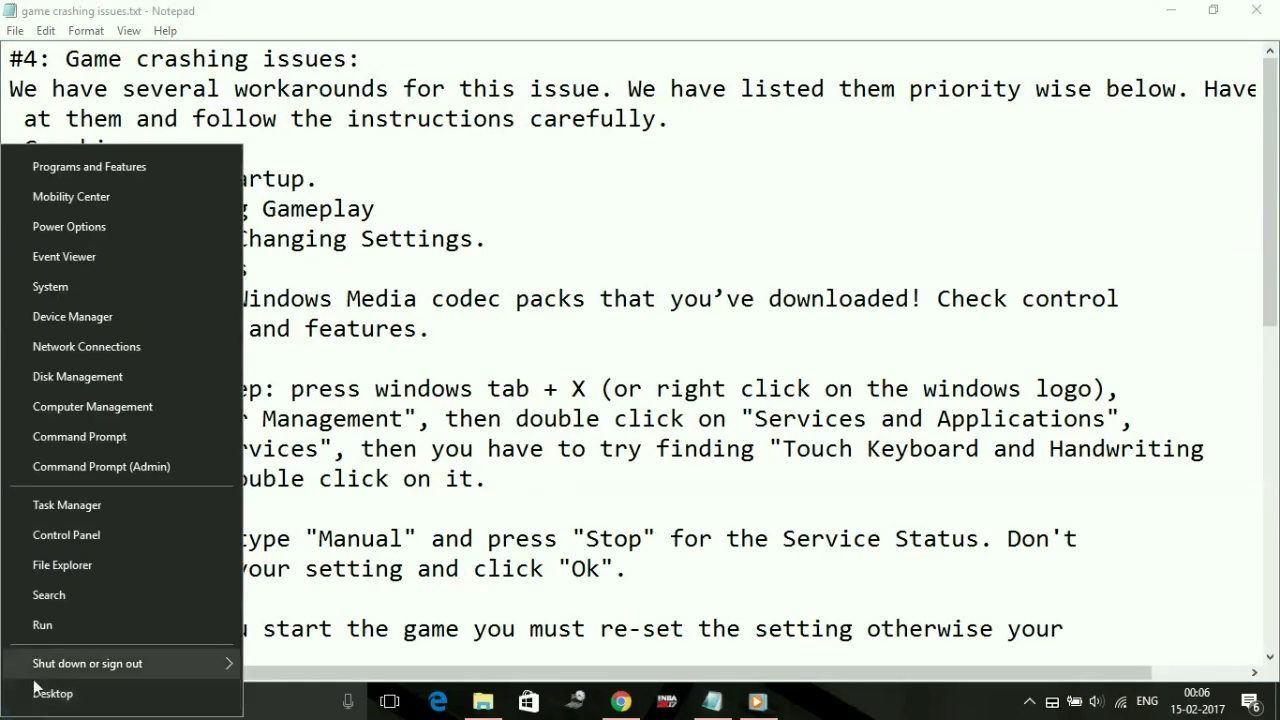
left_click(343, 603)
left_click(22, 700)
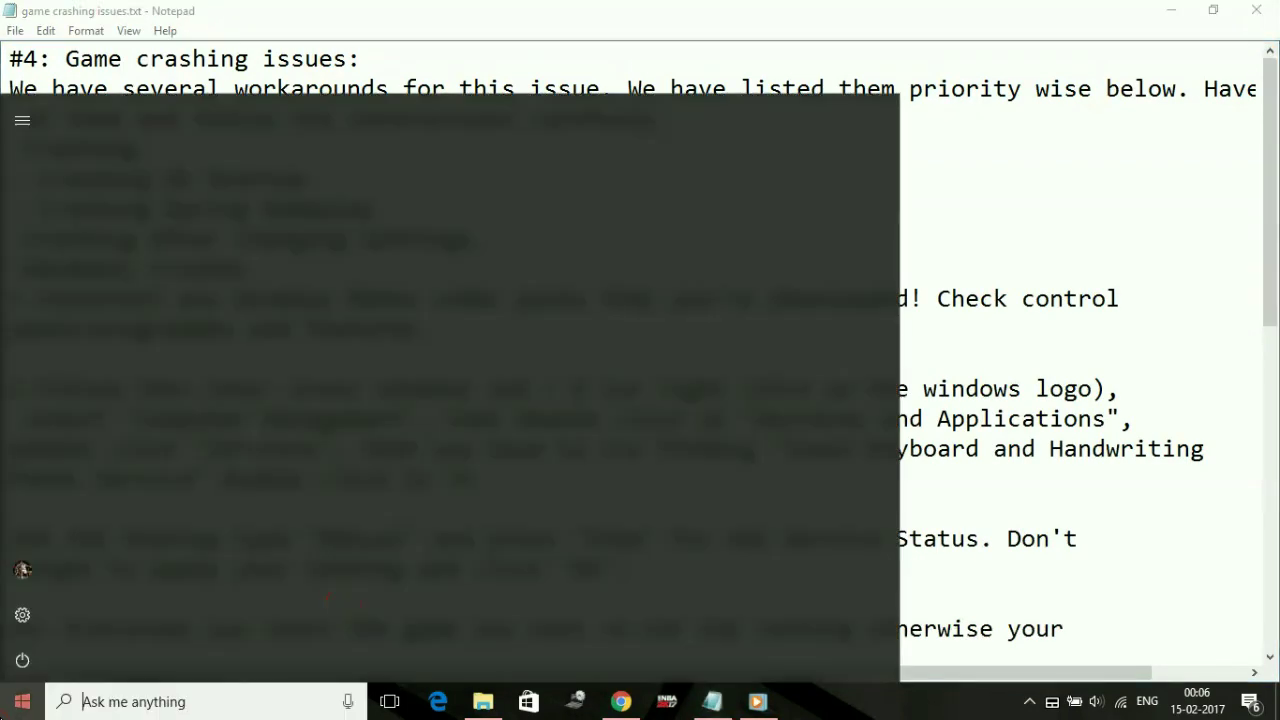
left_click(18, 620)
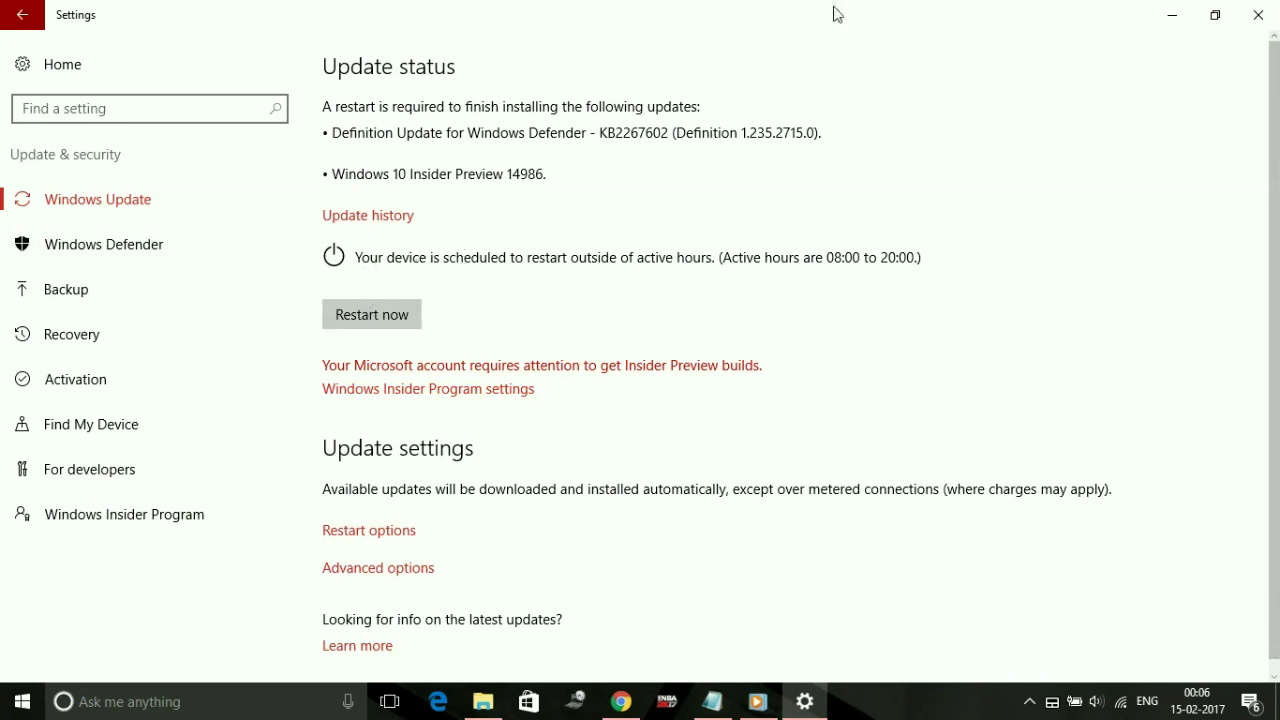
left_click(1258, 14)
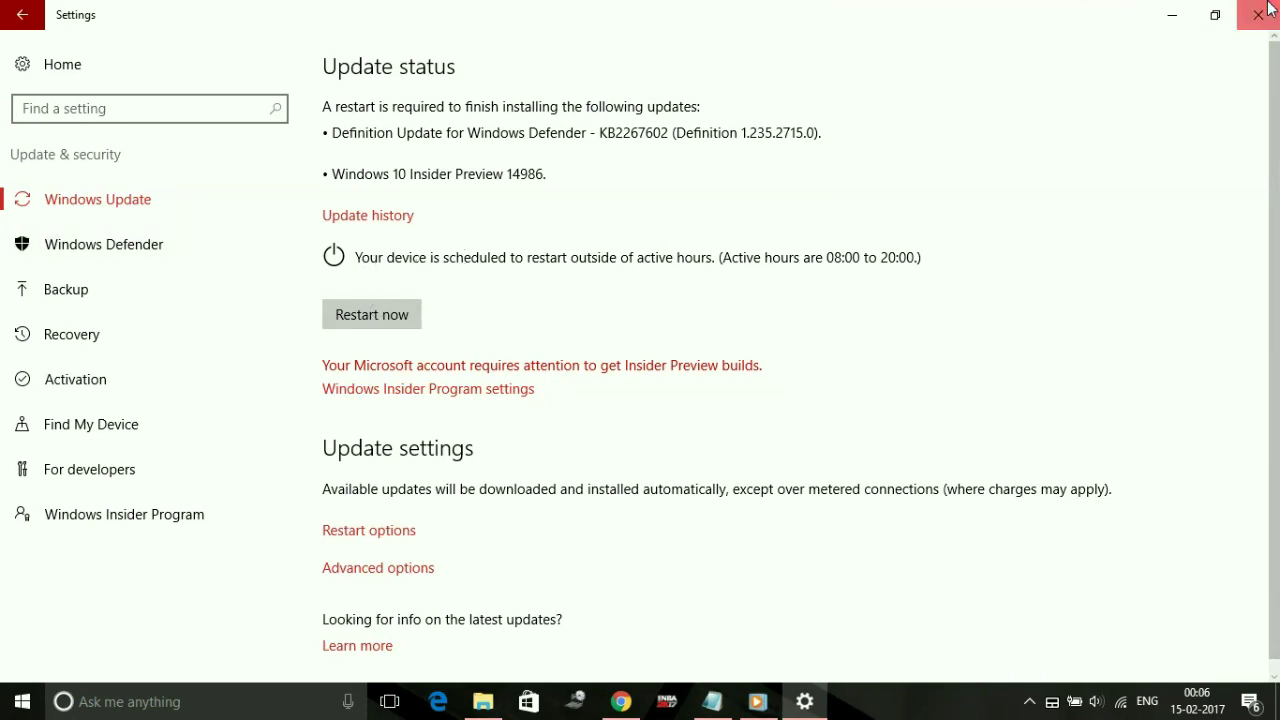
scroll(772, 354, "down", 3)
Step: Scroll down and select the '#B) Change to Window Mode' heading
scroll(774, 355, "down", 3)
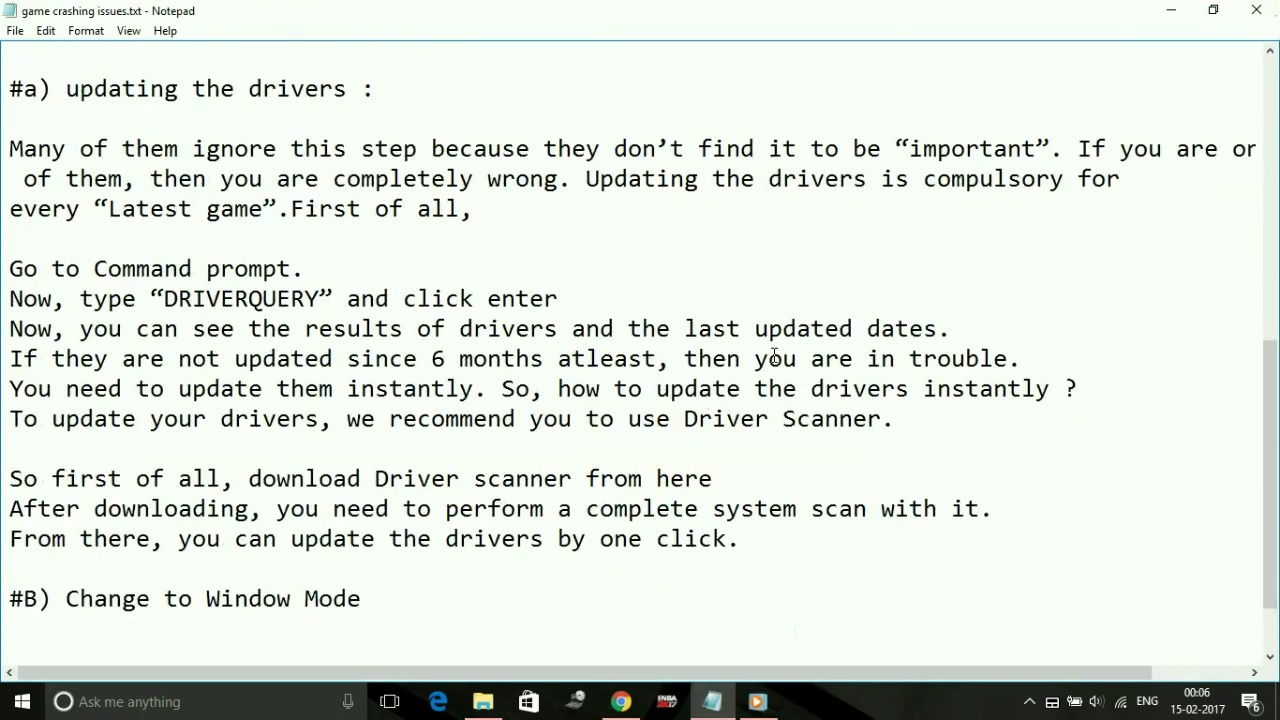
scroll(429, 371, "down", 1)
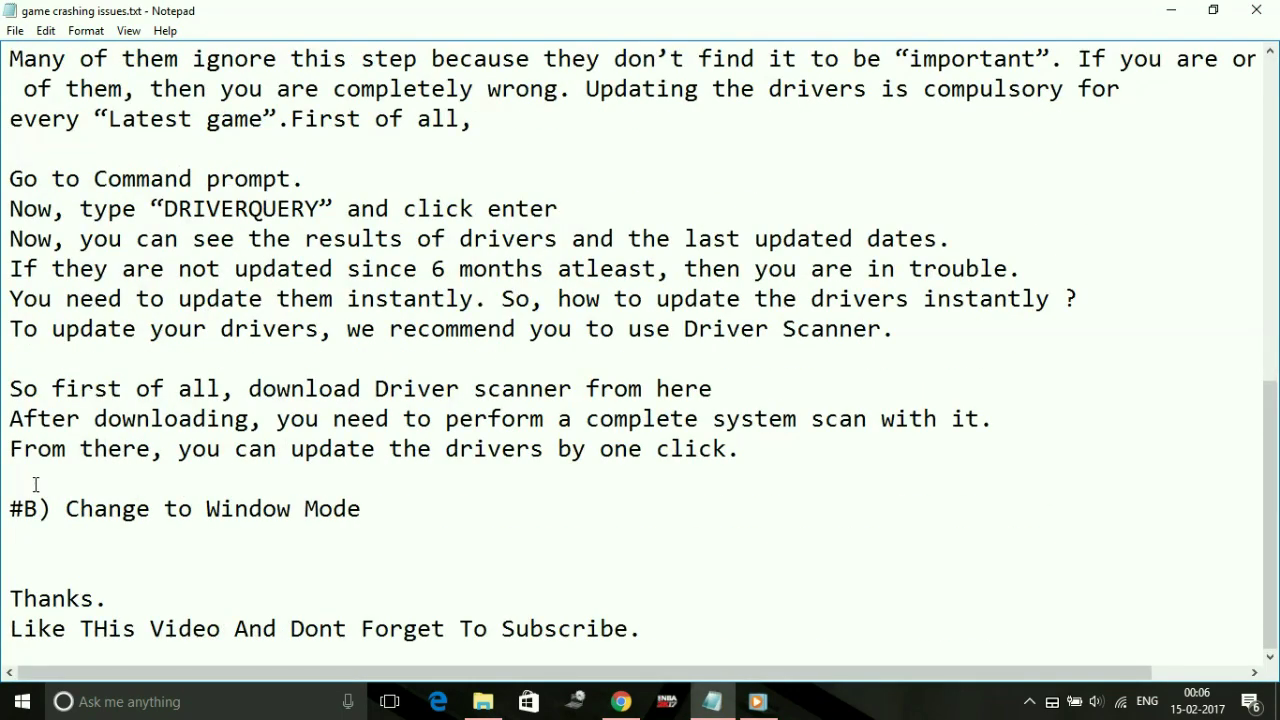
left_click_drag(3, 510, 412, 539)
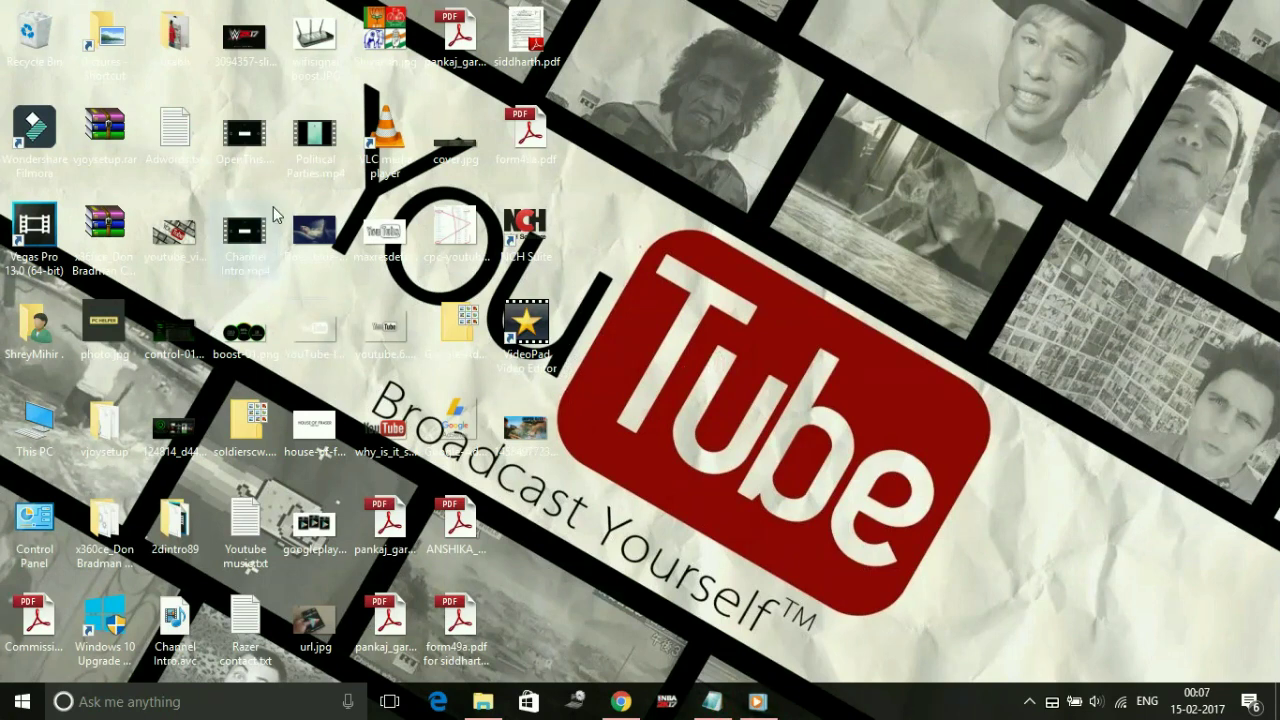
right_click(25, 242)
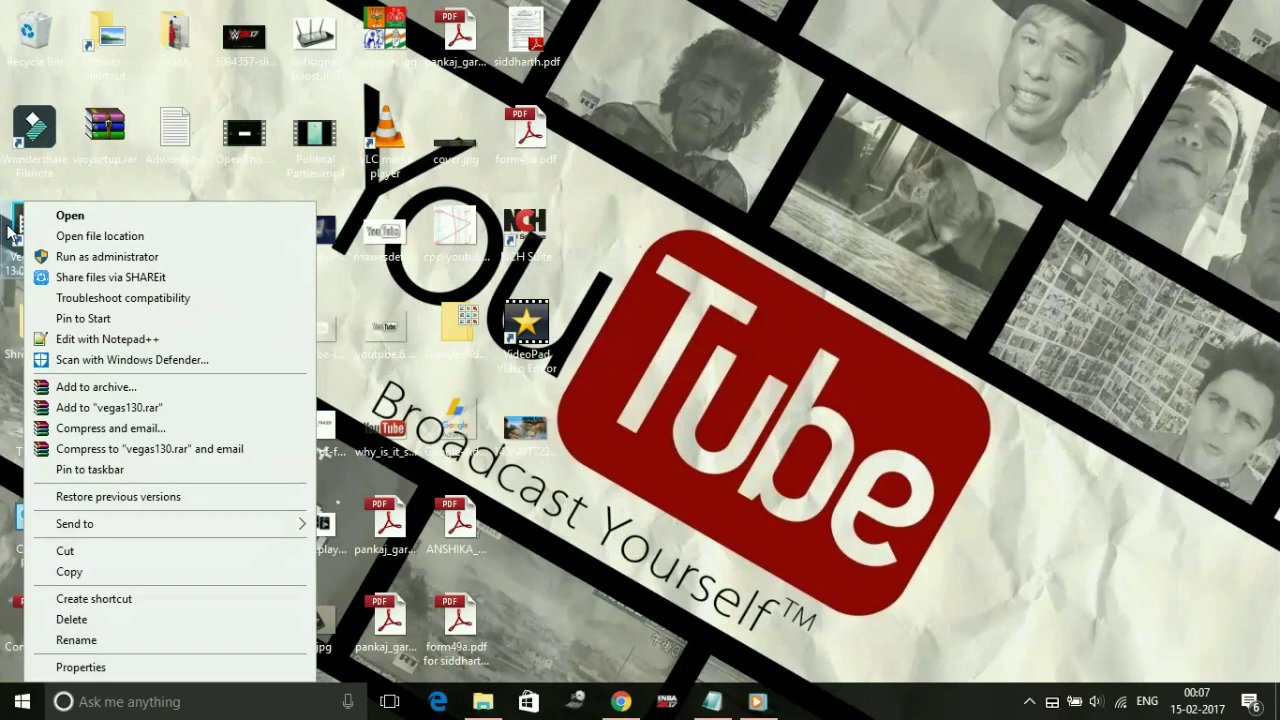
left_click(580, 500)
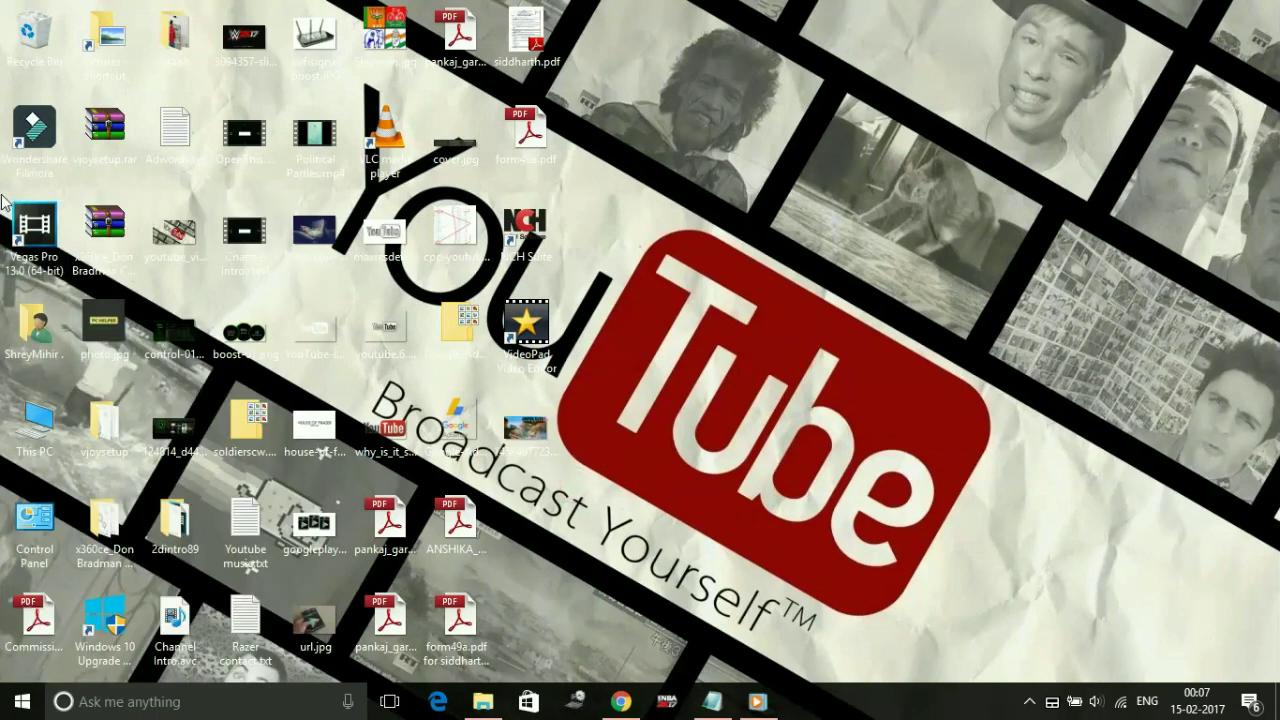
right_click(38, 230)
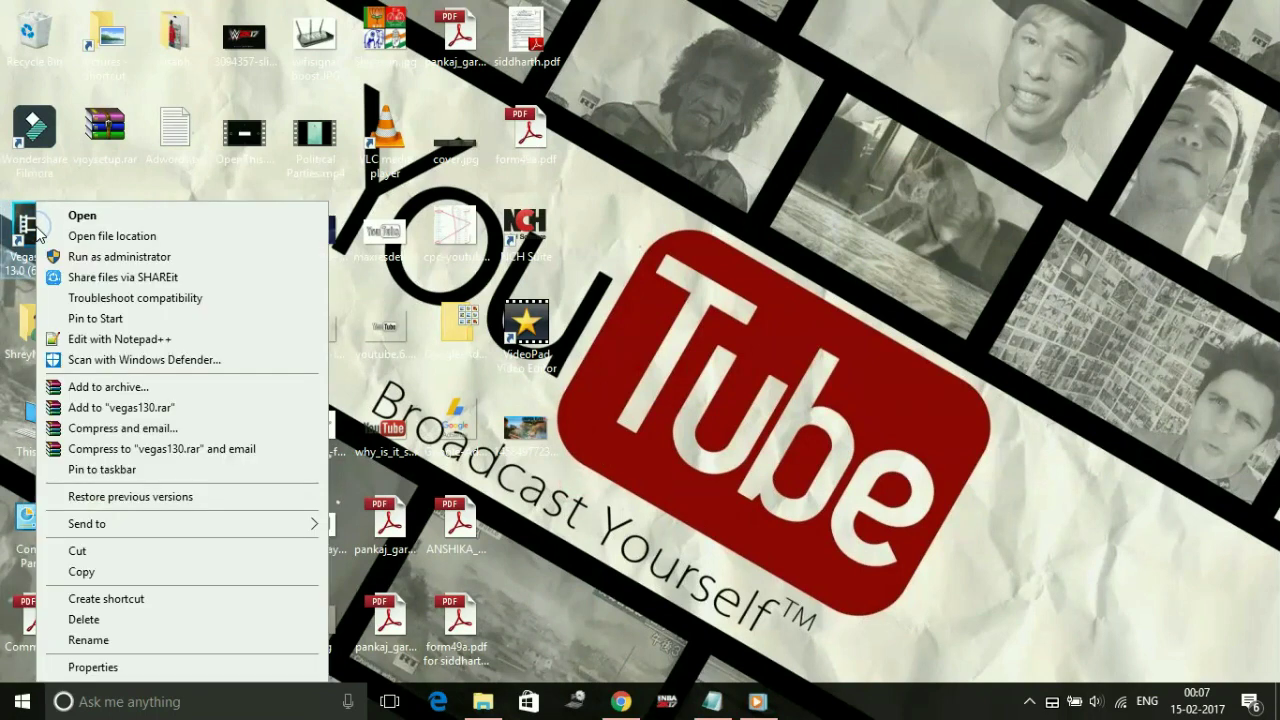
left_click(63, 669)
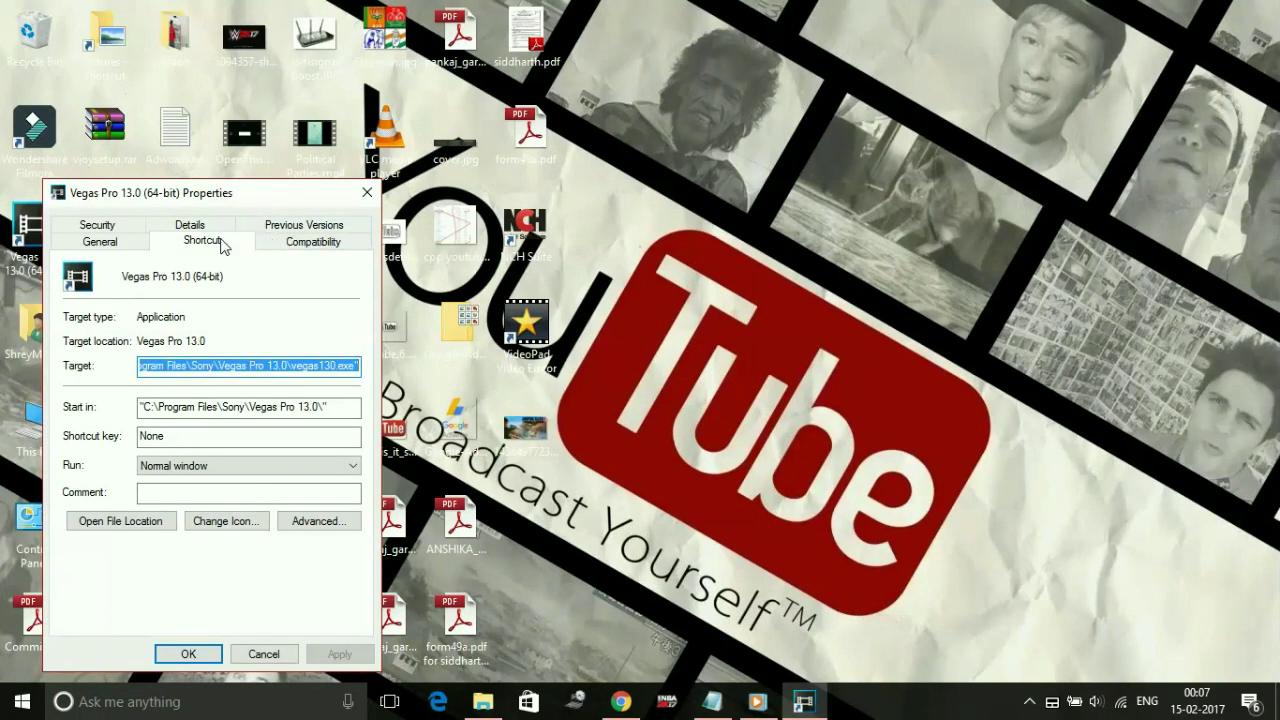
left_click(313, 242)
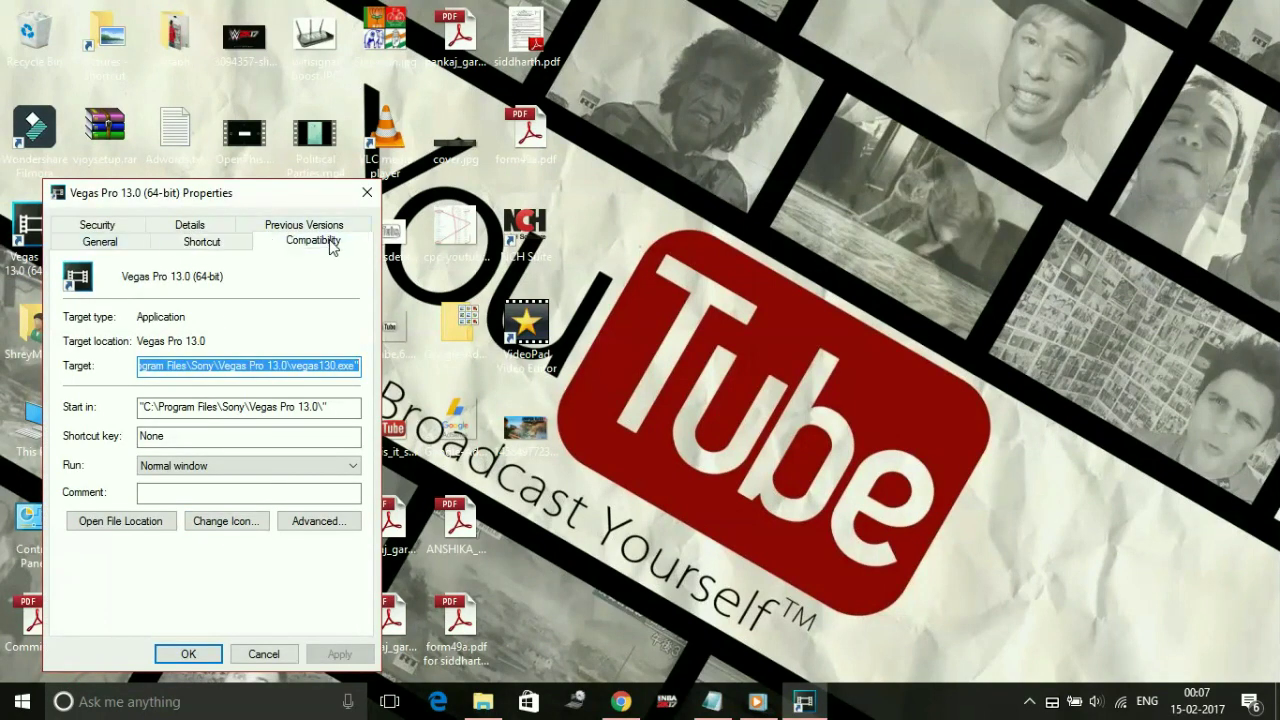
left_click(272, 222)
left_click(190, 243)
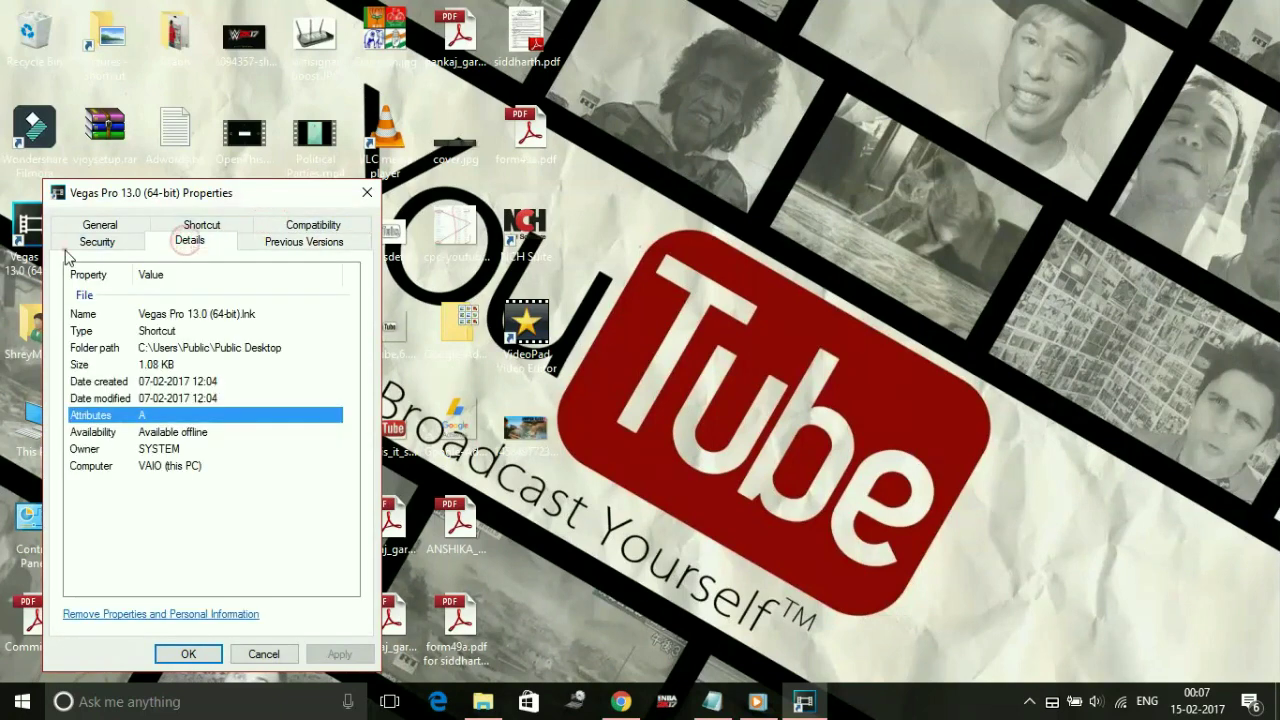
left_click(100, 224)
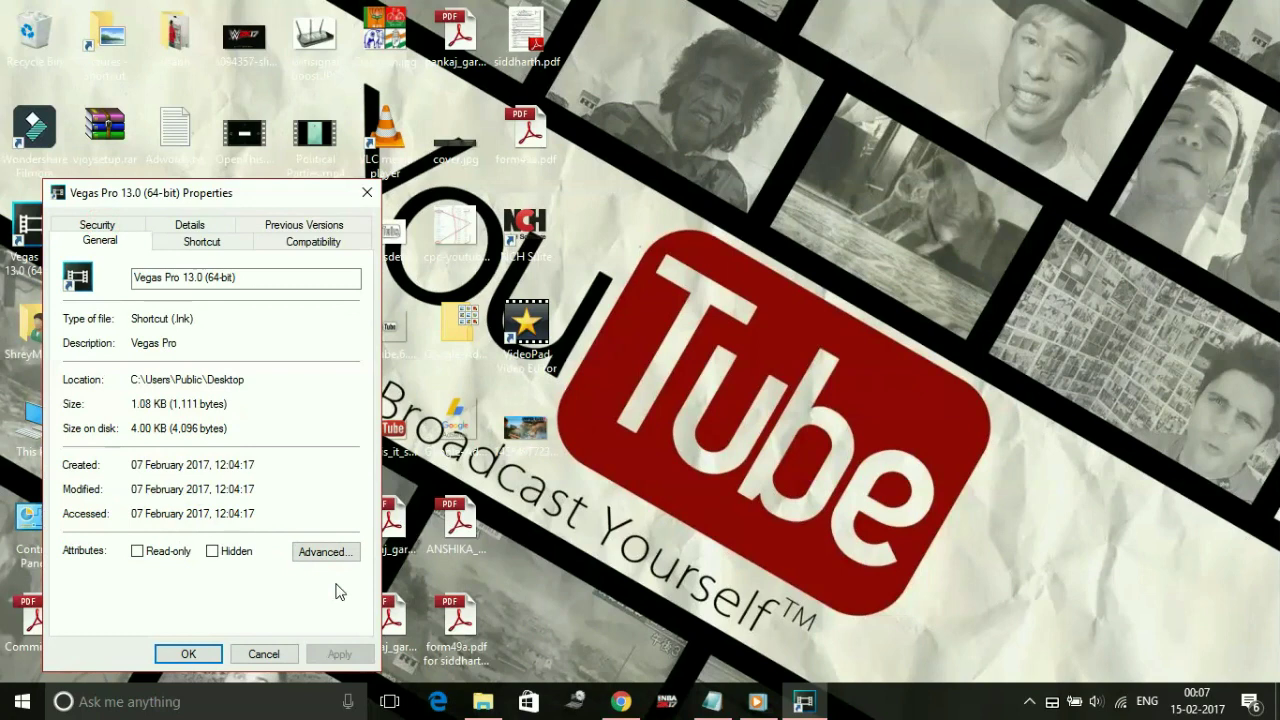
left_click(302, 551)
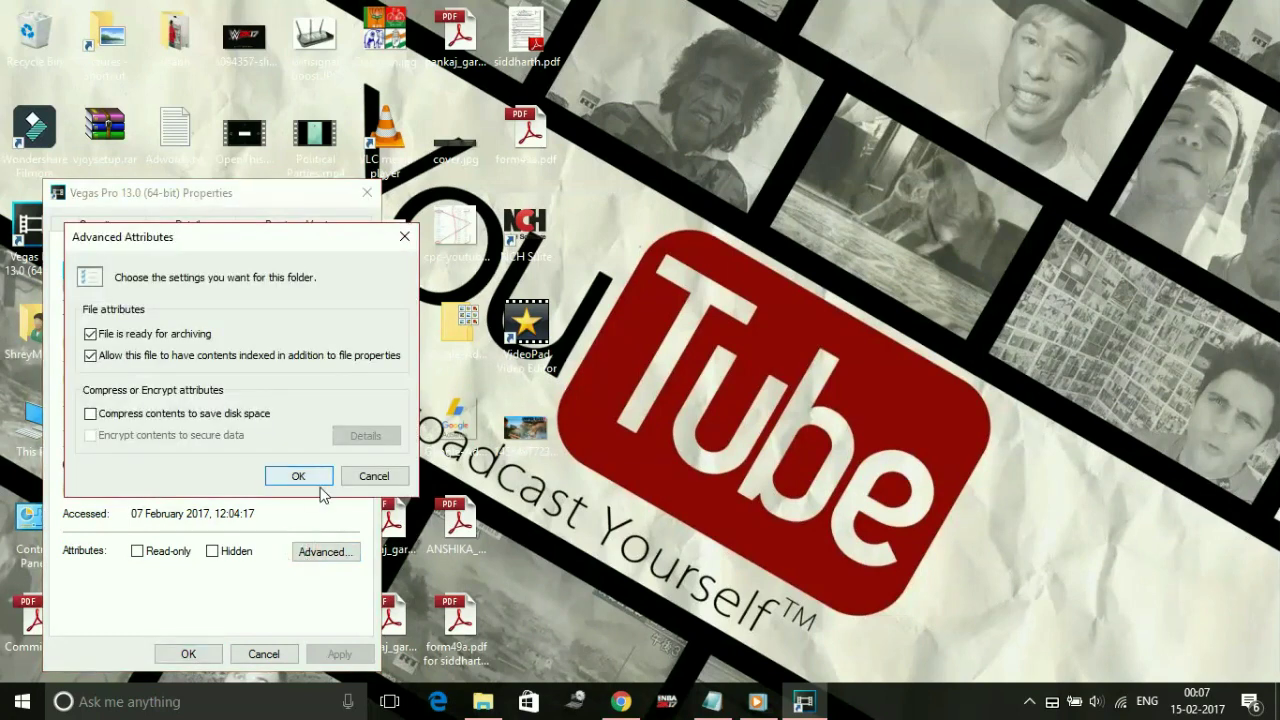
left_click(362, 476)
left_click(367, 193)
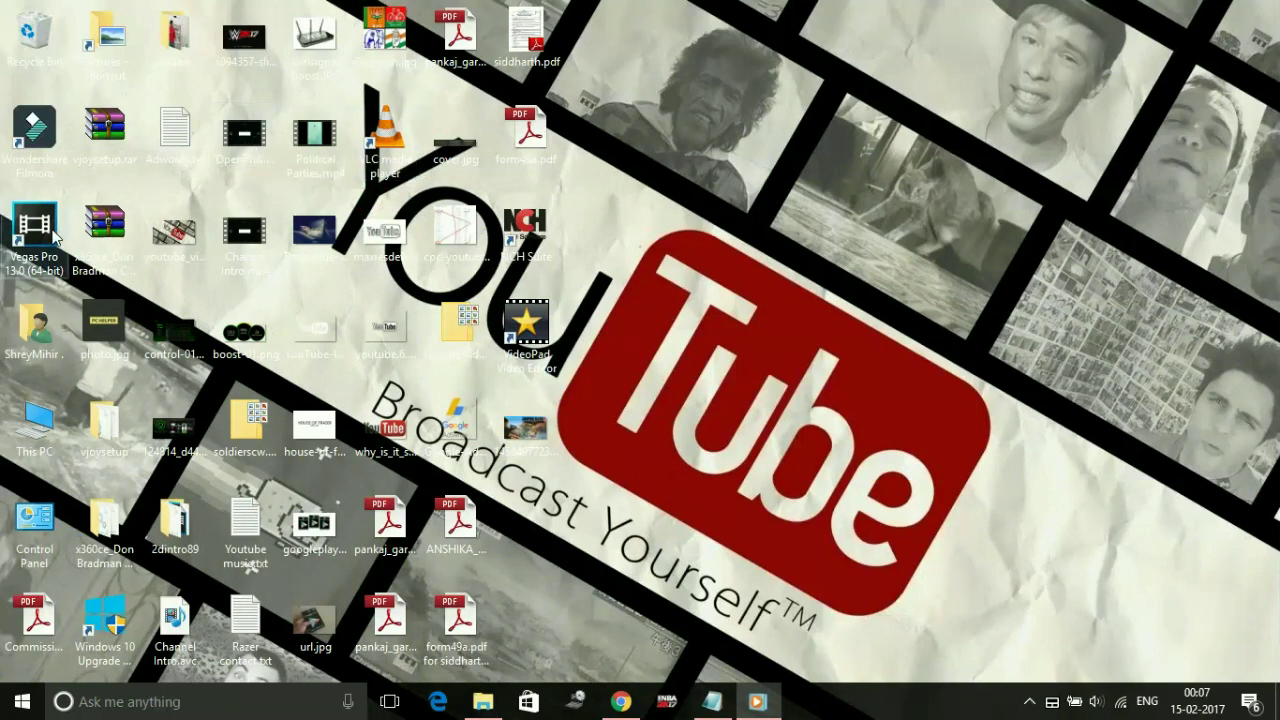
Step: Set the Filmora shortcut's Run option to Normal window, apply with administrator permission, and close Properties
right_click(31, 128)
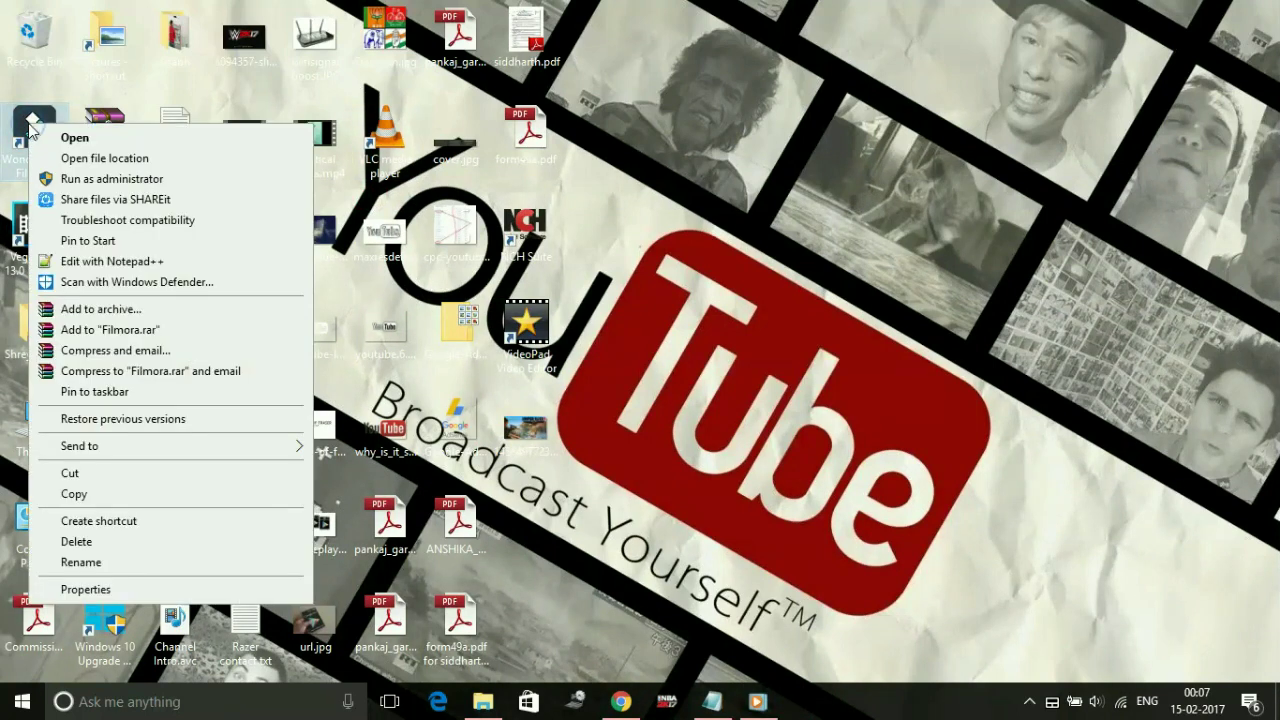
left_click(89, 589)
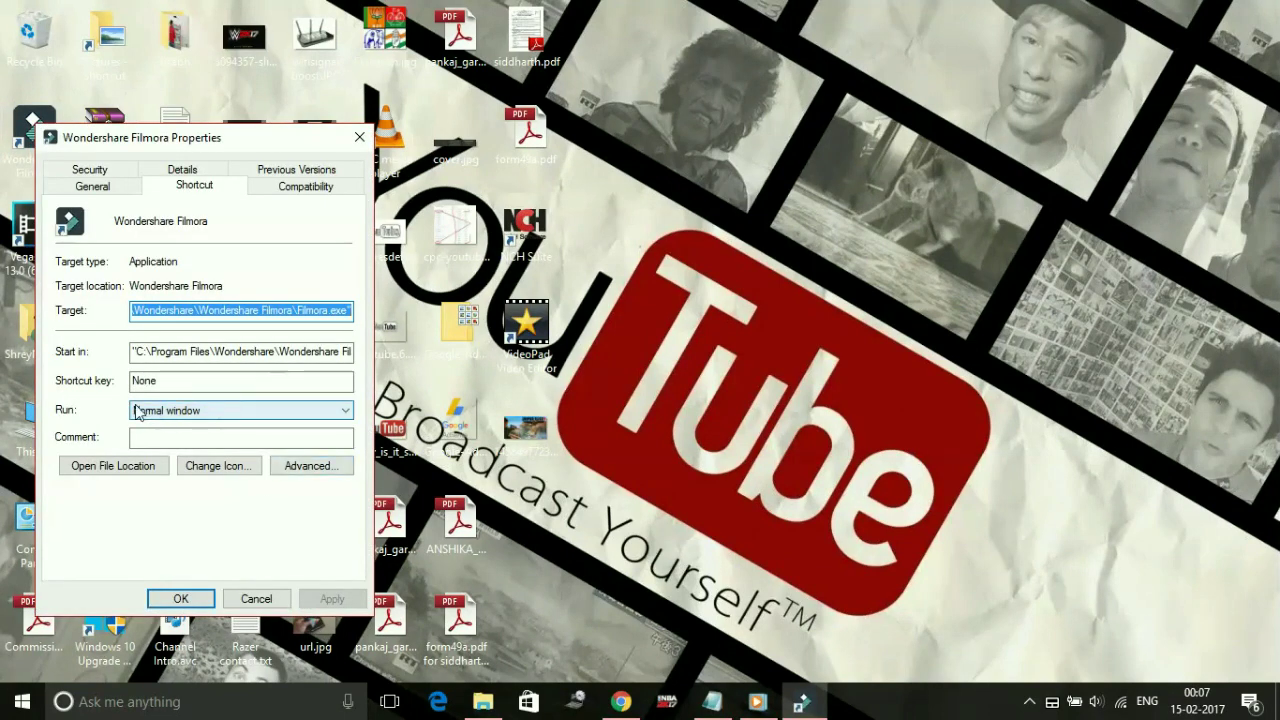
left_click(170, 411)
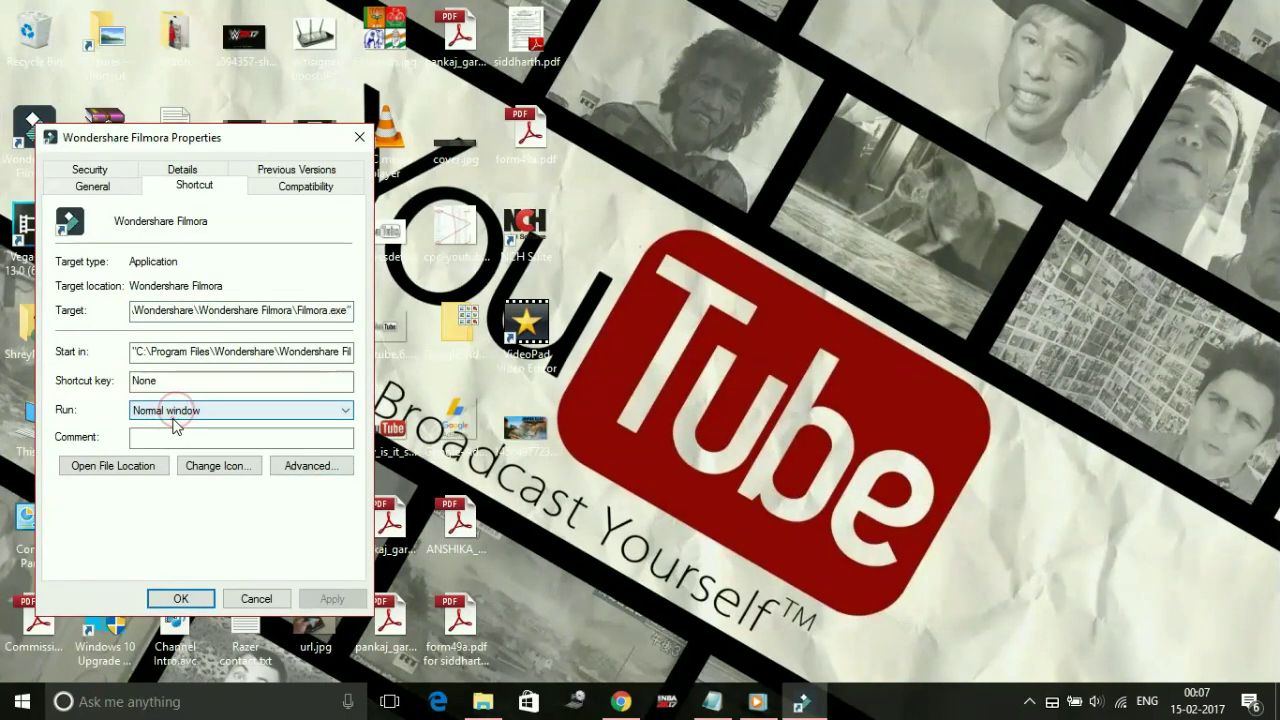
left_click(178, 409)
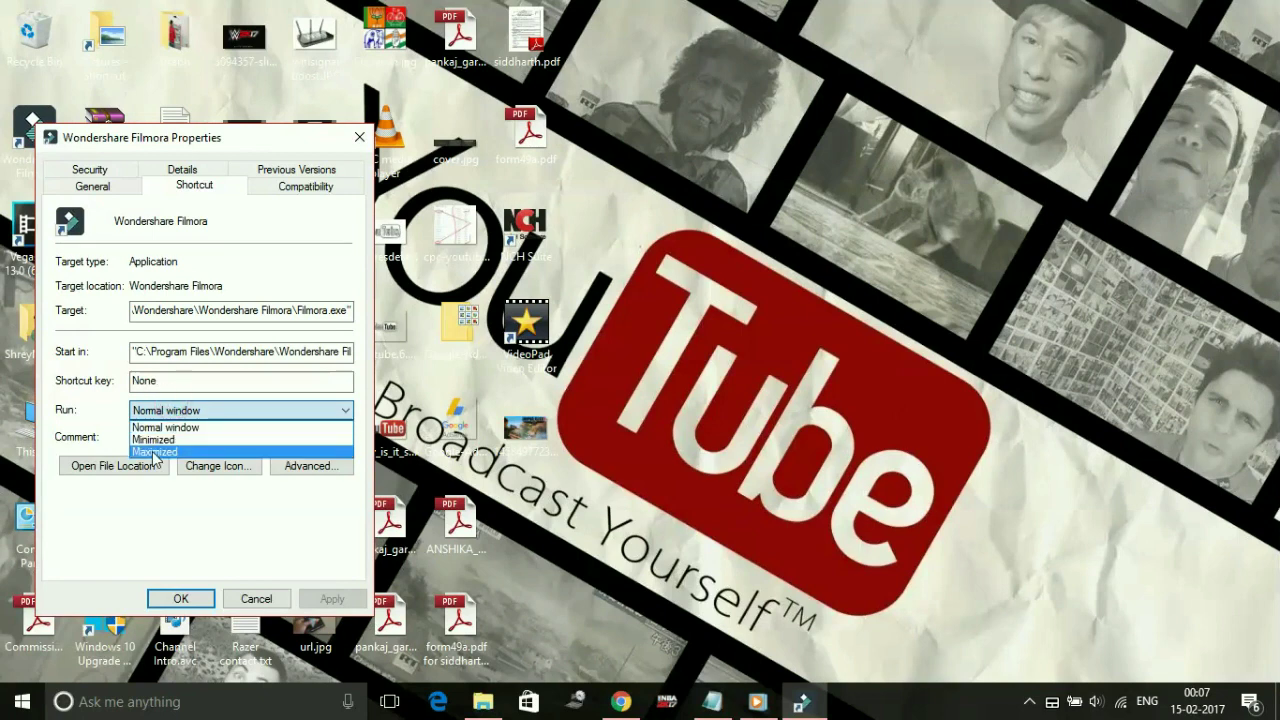
left_click(158, 428)
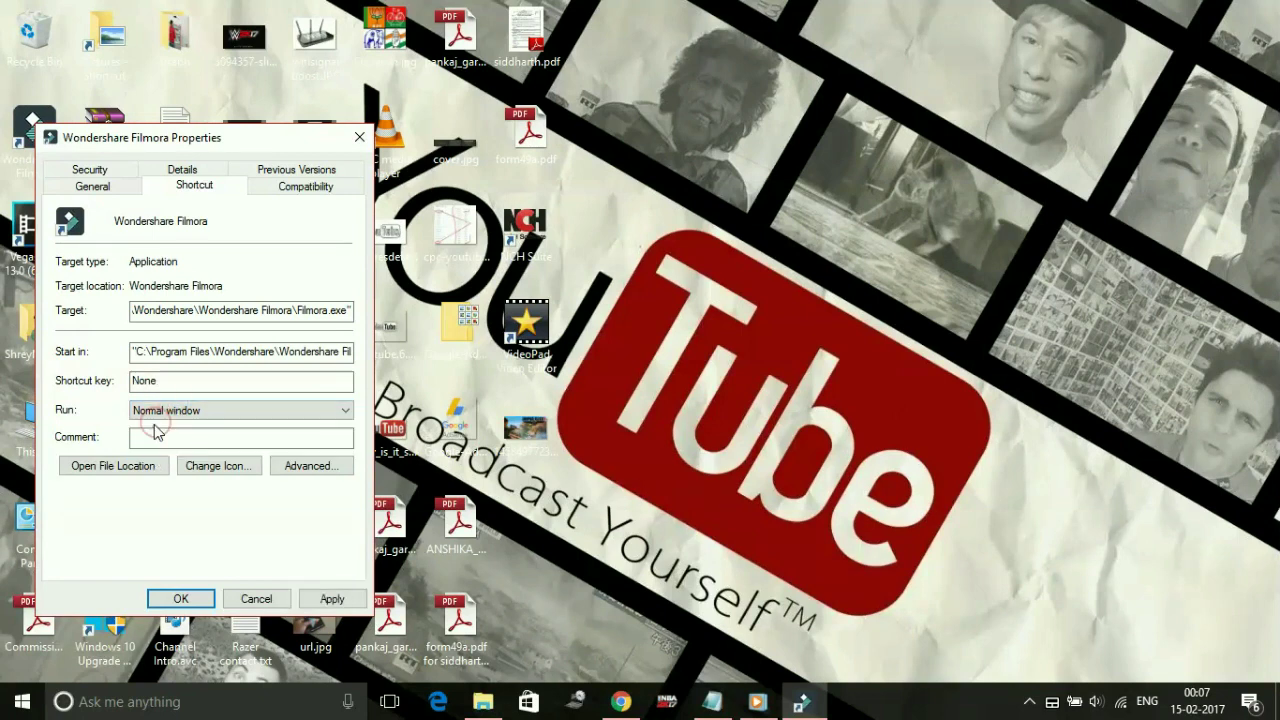
left_click(301, 606)
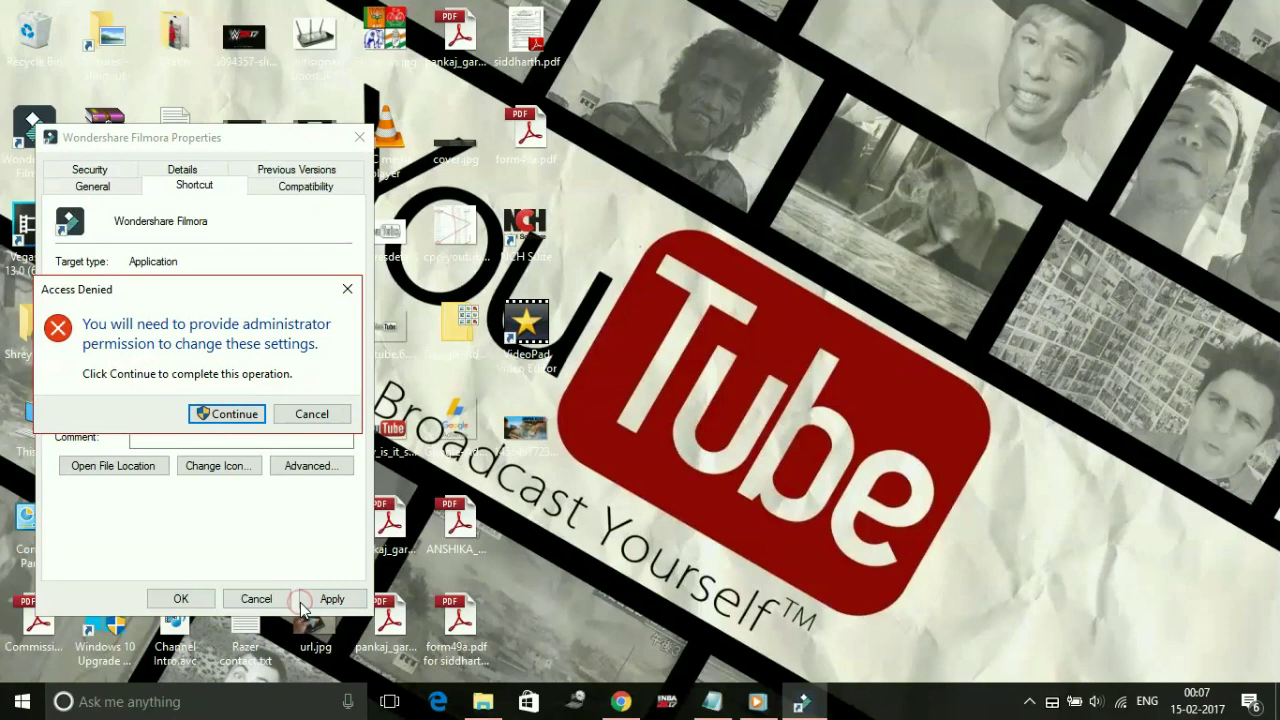
left_click(234, 416)
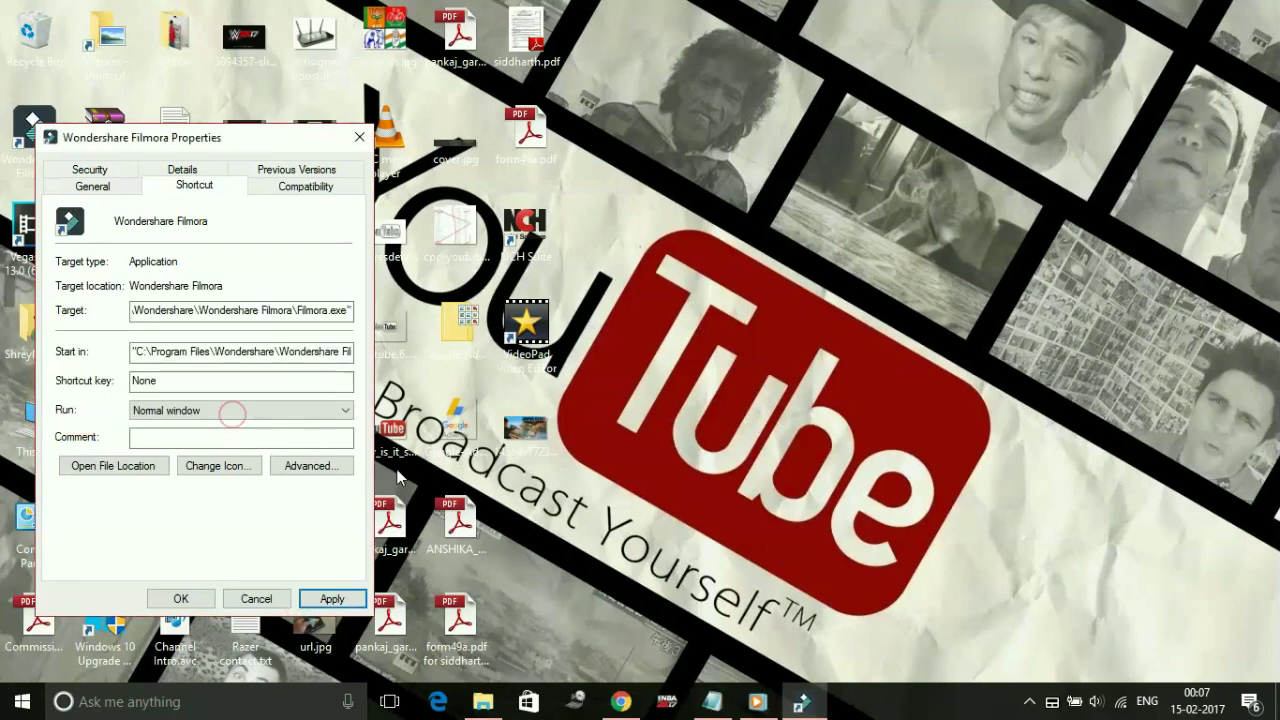
left_click(180, 599)
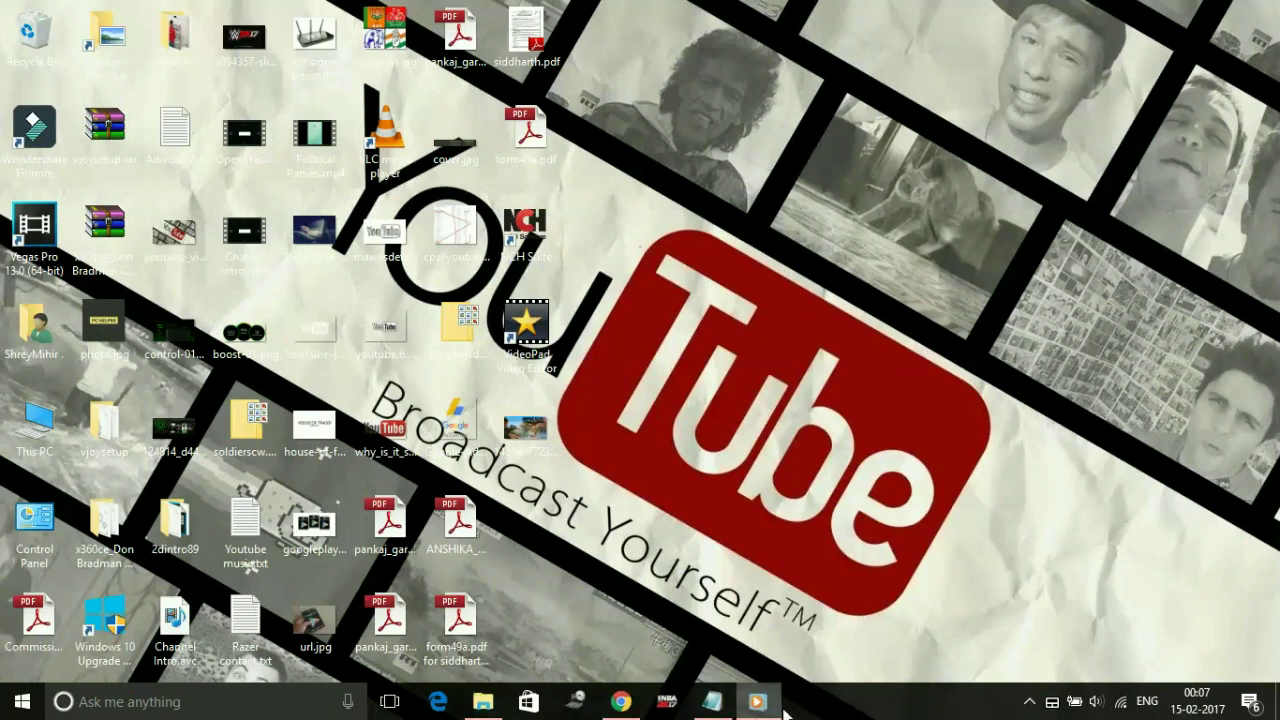
Step: Restore the Notepad crash notes and scroll from '#B Change to Window Mode' back to the crash-type list
left_click(712, 701)
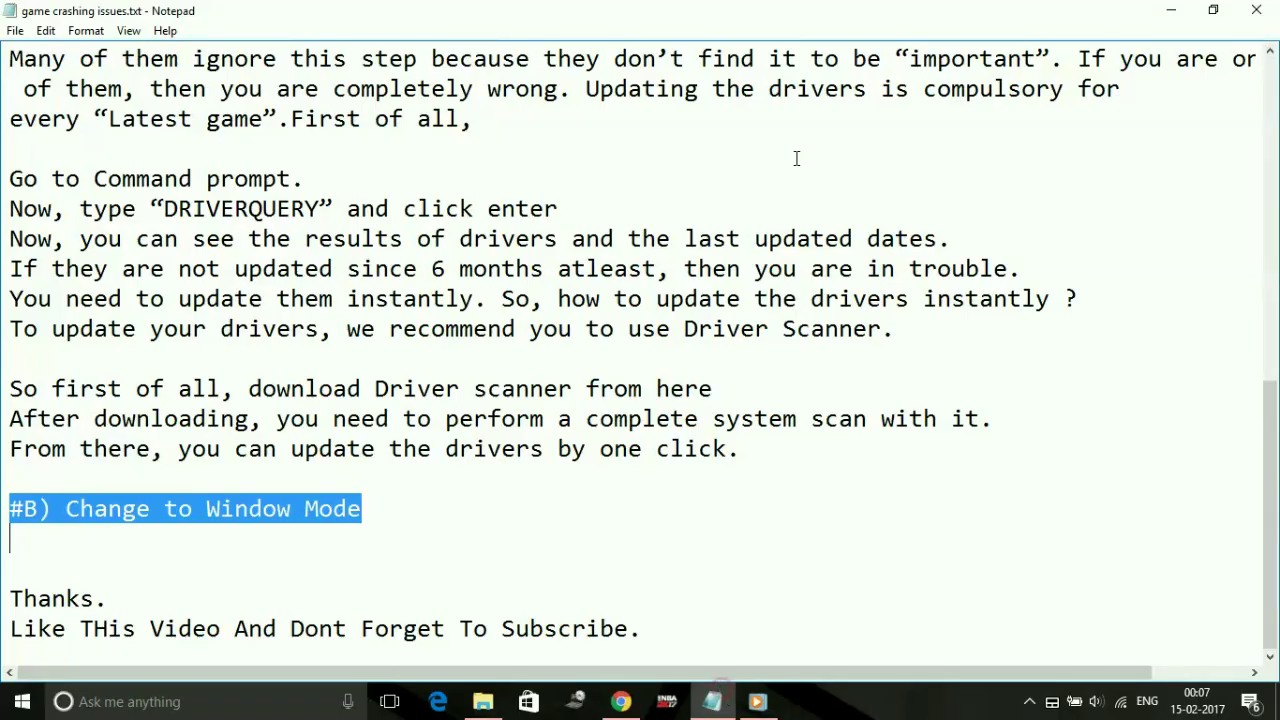
left_click(796, 158)
scroll(706, 189, "up", 10)
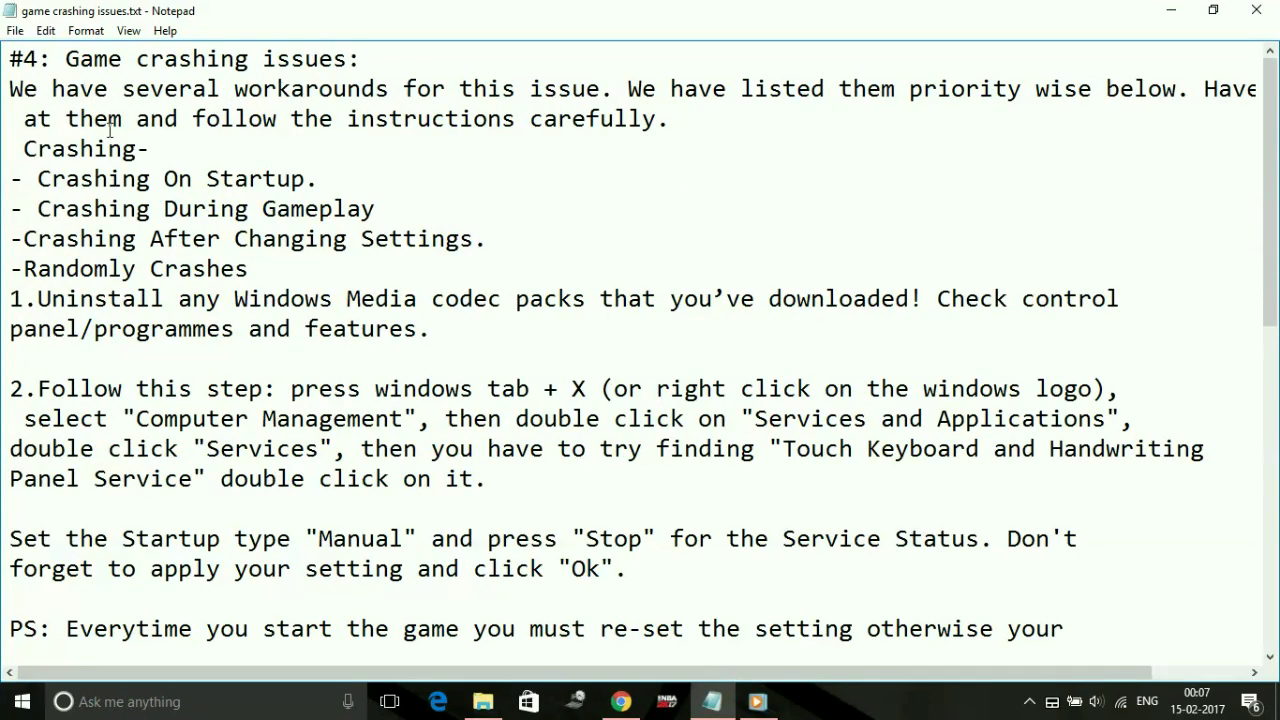
scroll(184, 380, "down", 10)
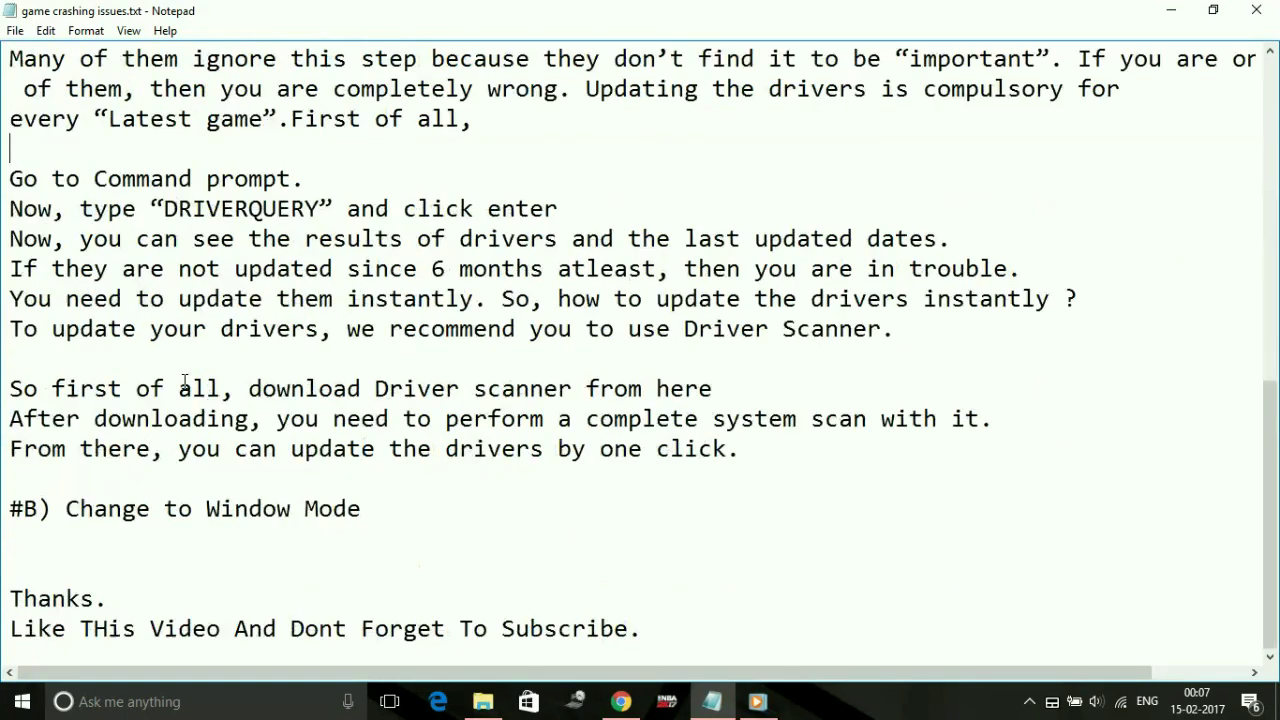
scroll(184, 380, "up", 3)
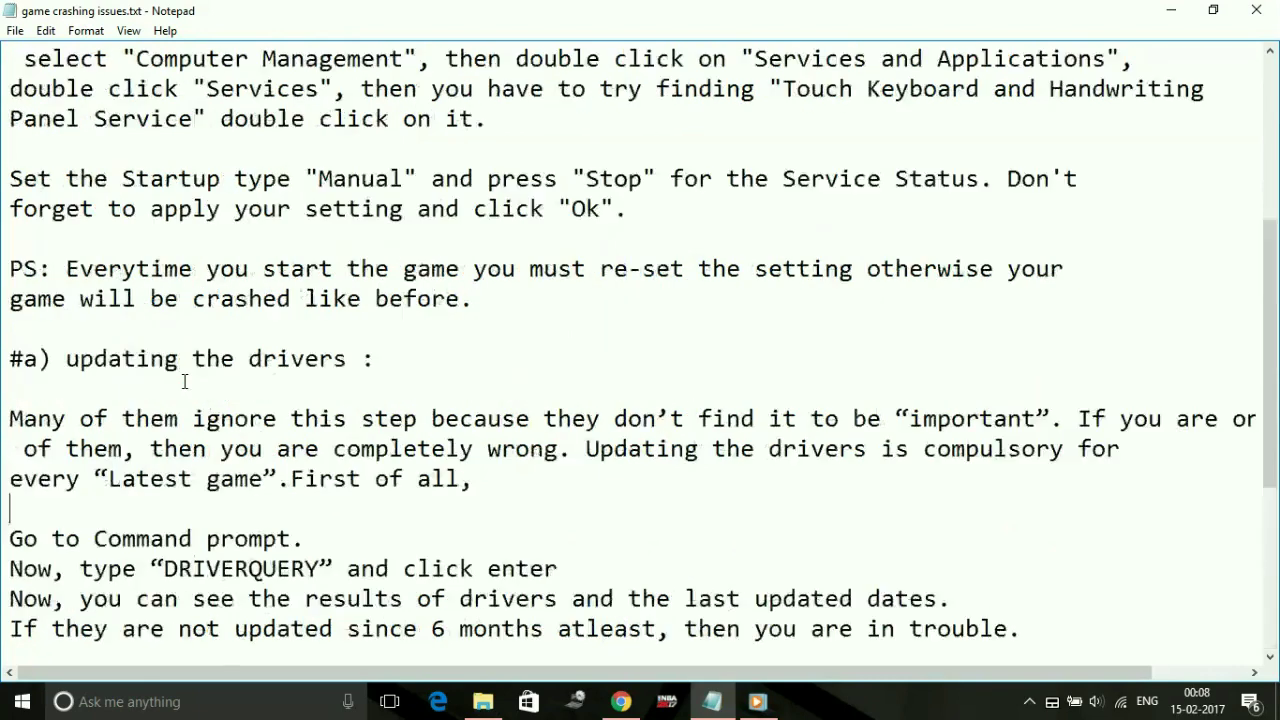
scroll(184, 380, "up", 4)
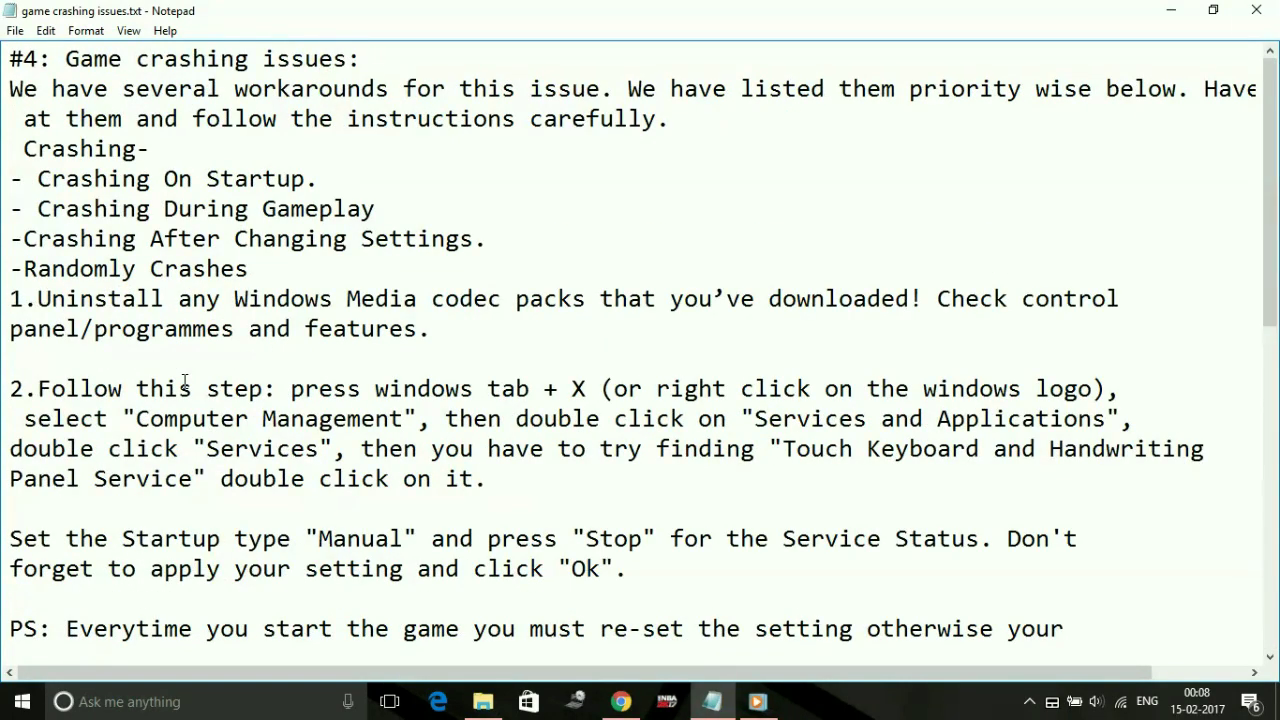